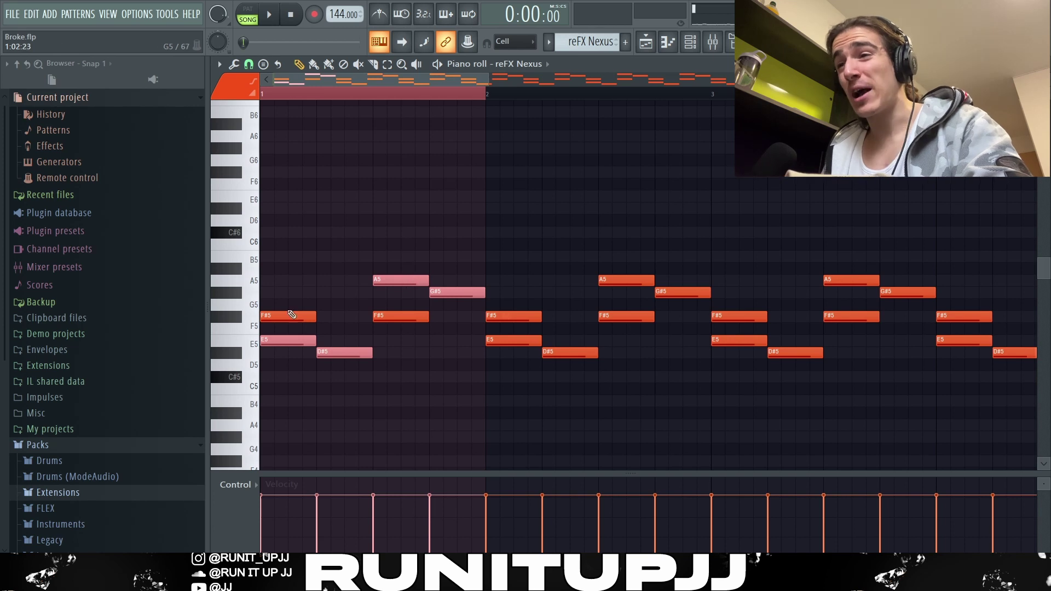
Examine the repeating one-bar note pattern of the reFX Nexus melody by highlighting its note groups, and play it back.
drag(289, 300, 297, 355)
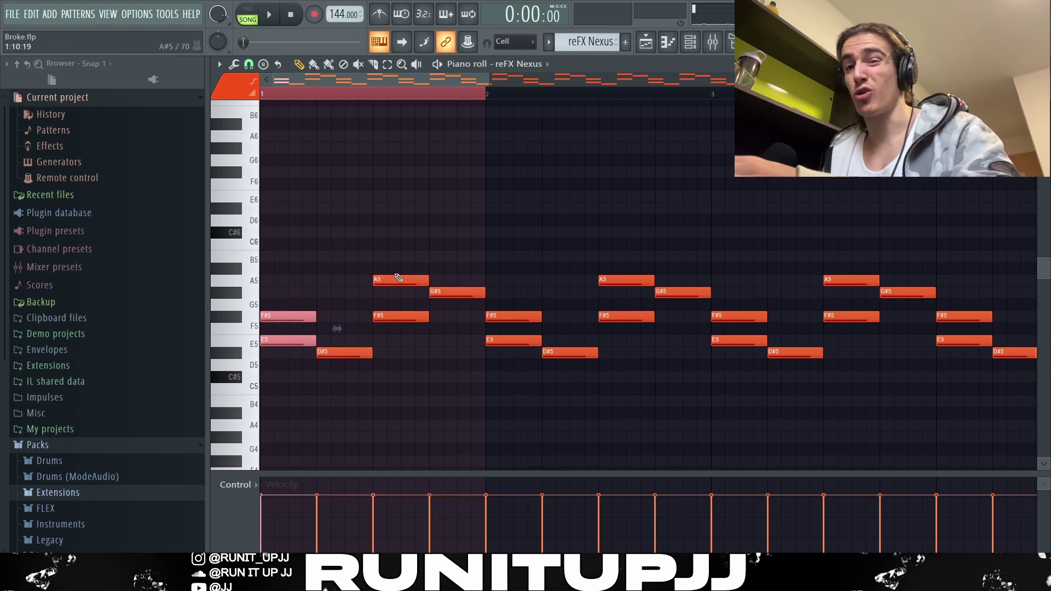
ctrl+click(368, 279)
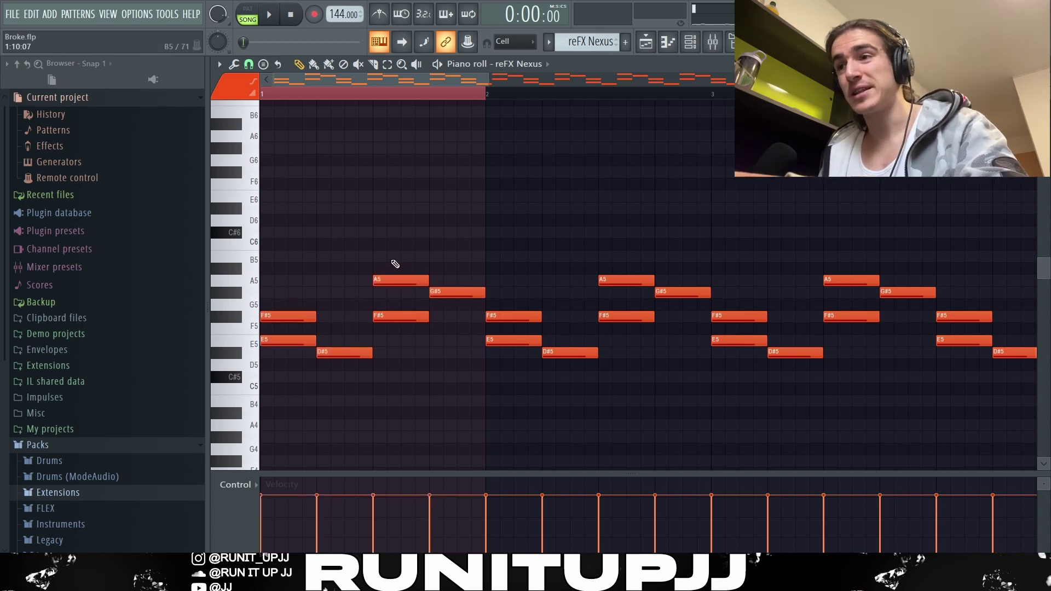
drag(393, 261, 398, 346)
ctrl+click(407, 340)
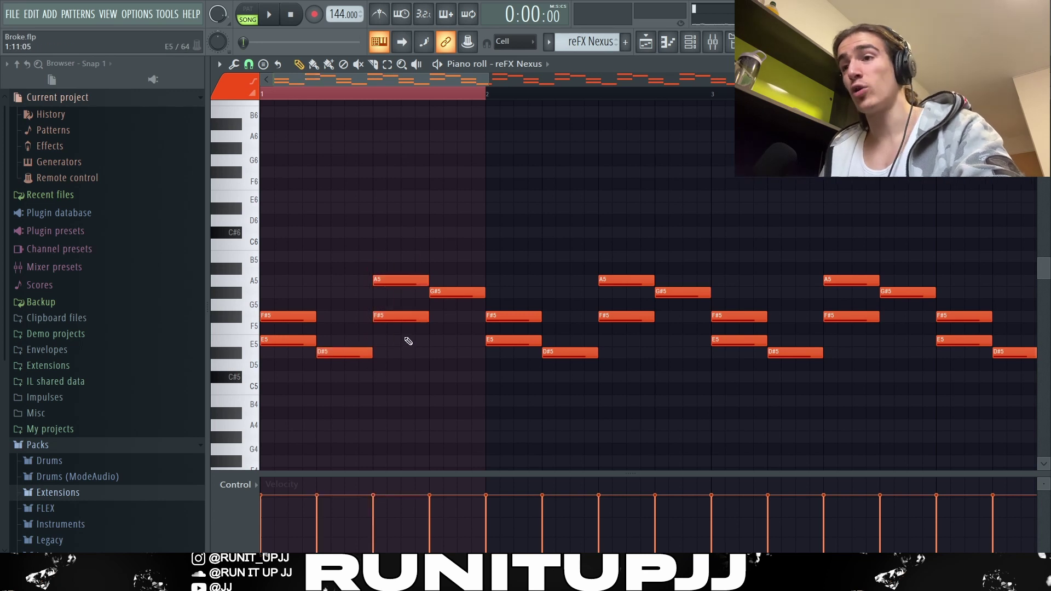
scroll(405, 338, down, 5)
ctrl+click(368, 337)
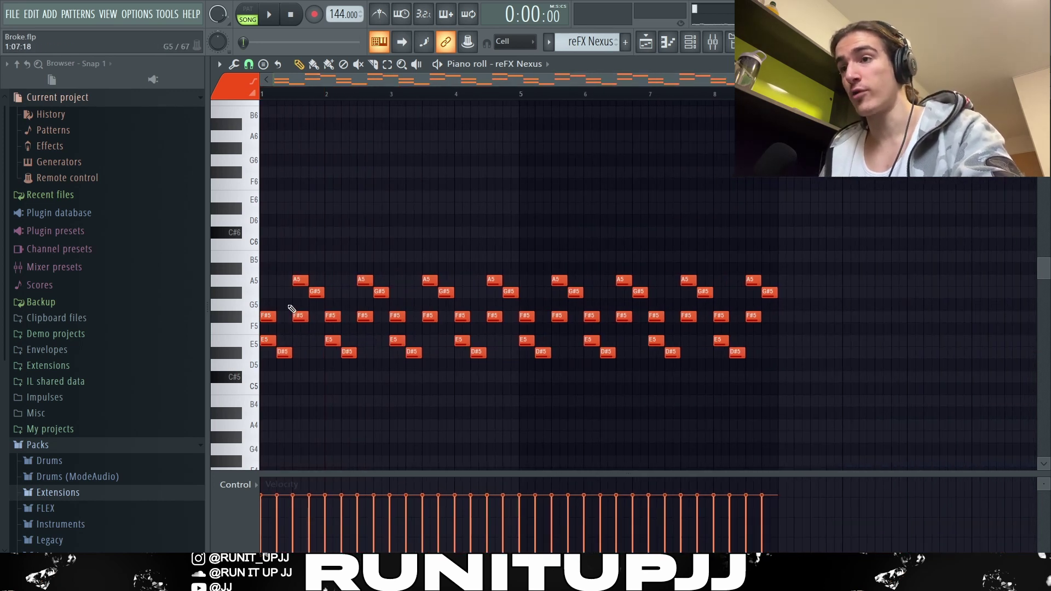
drag(278, 264, 826, 416)
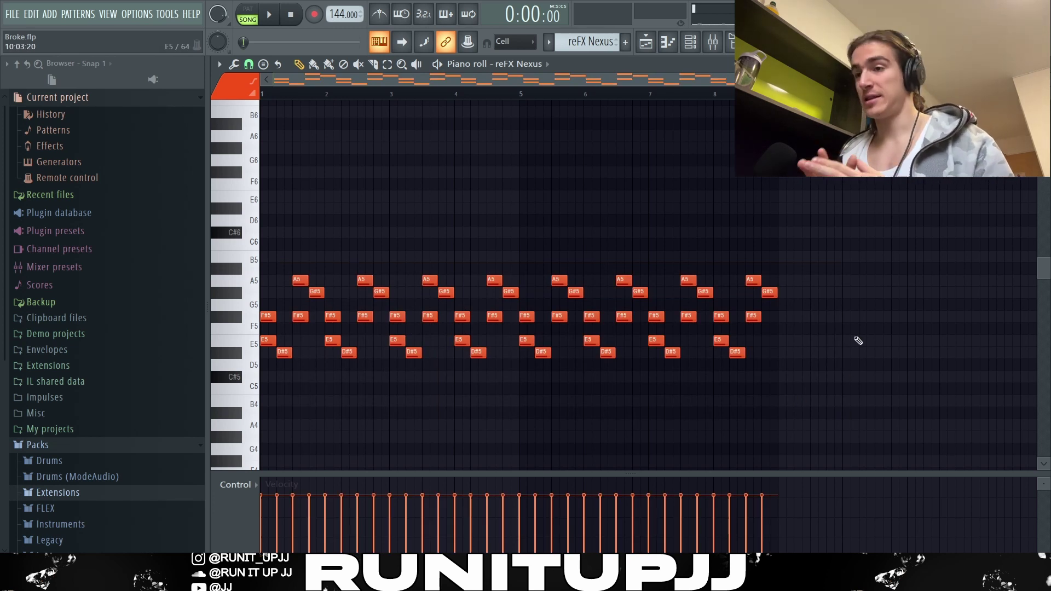
key(space)
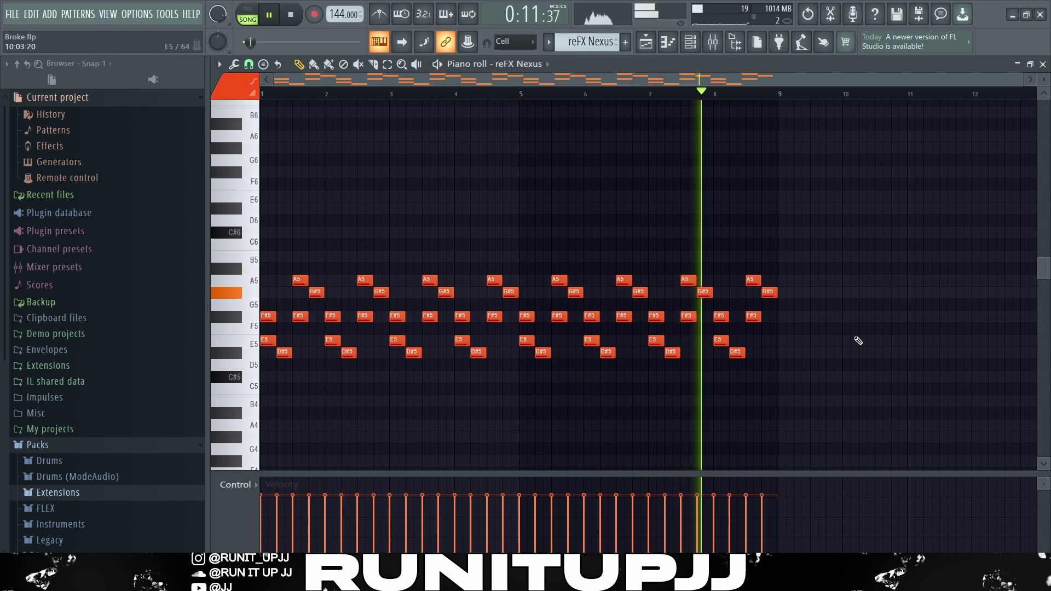
key(space)
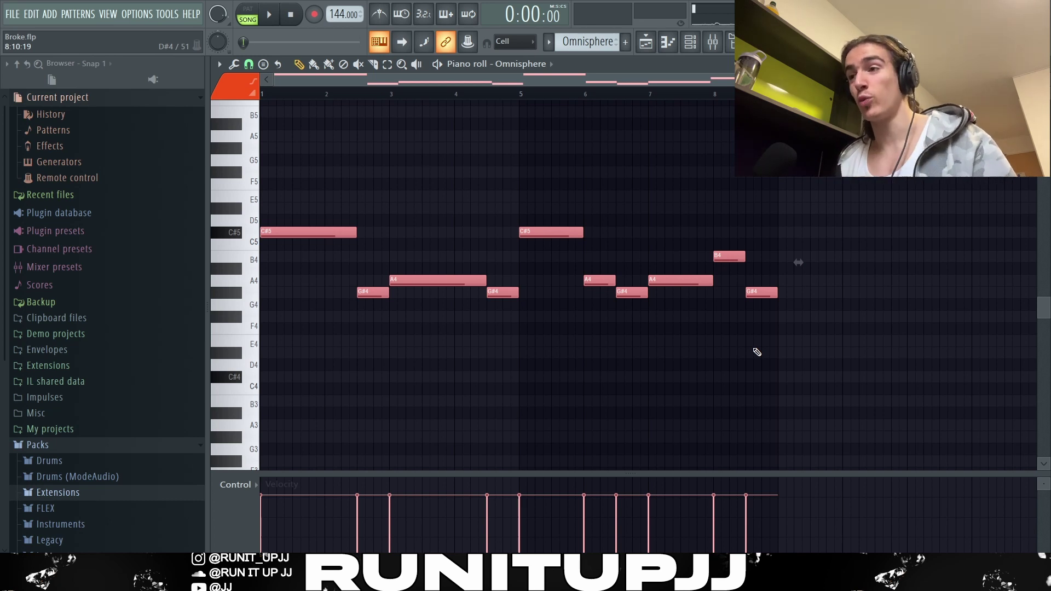
Examine the Omnisphere melody by highlighting its C#5, G#4 and A4 notes one after another through the first five bars.
key(ctrl+a)
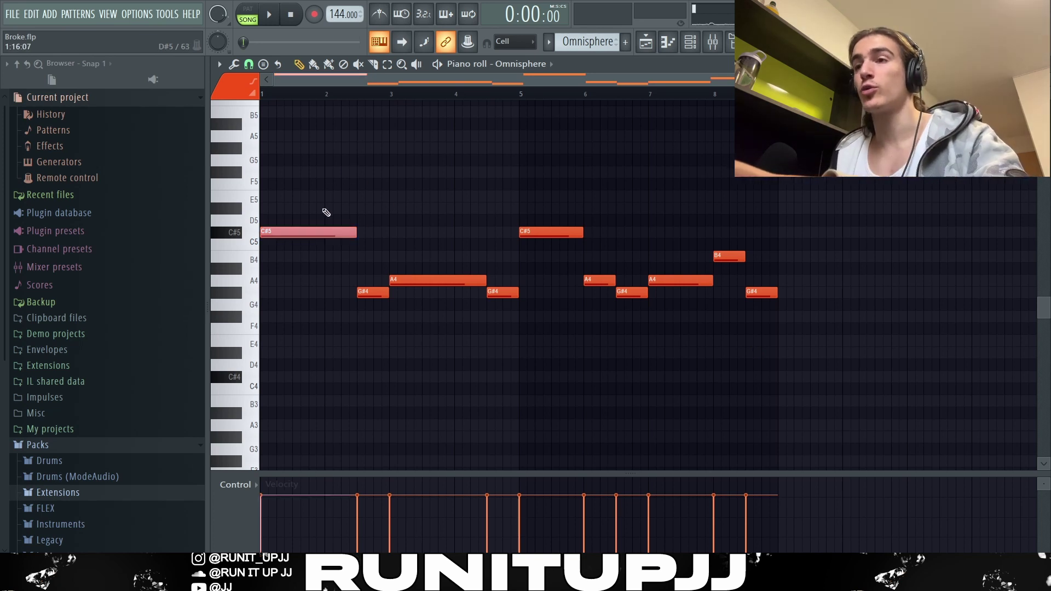
drag(331, 179, 259, 262)
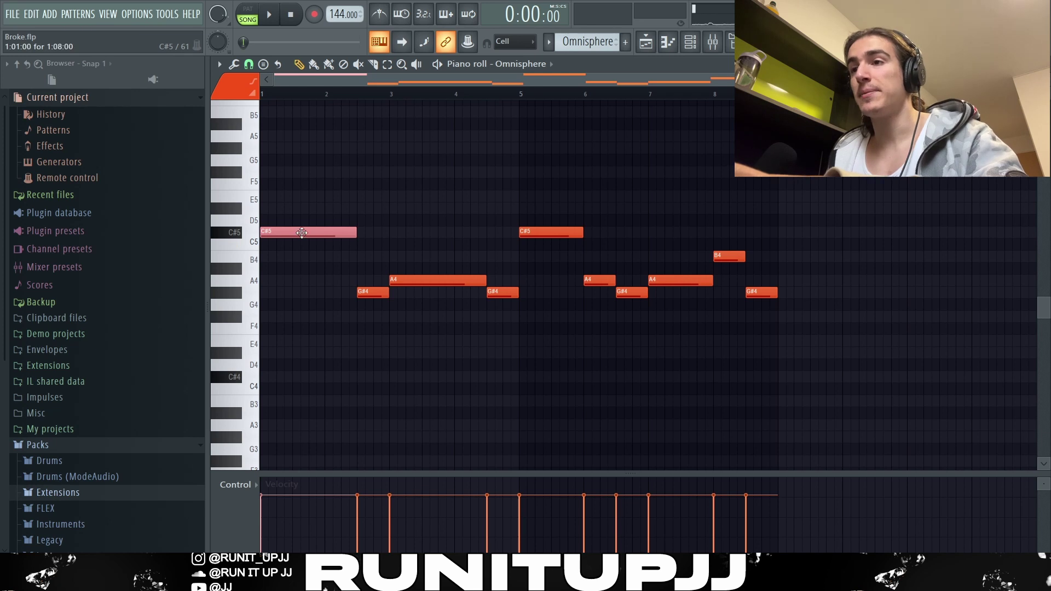
drag(358, 288, 453, 308)
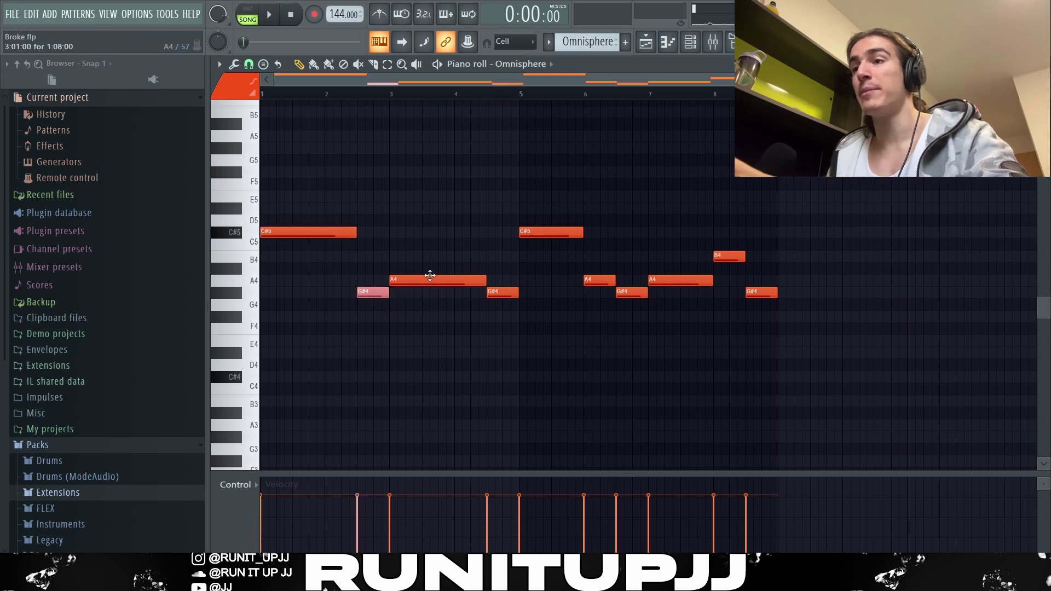
ctrl+shift+click(430, 279)
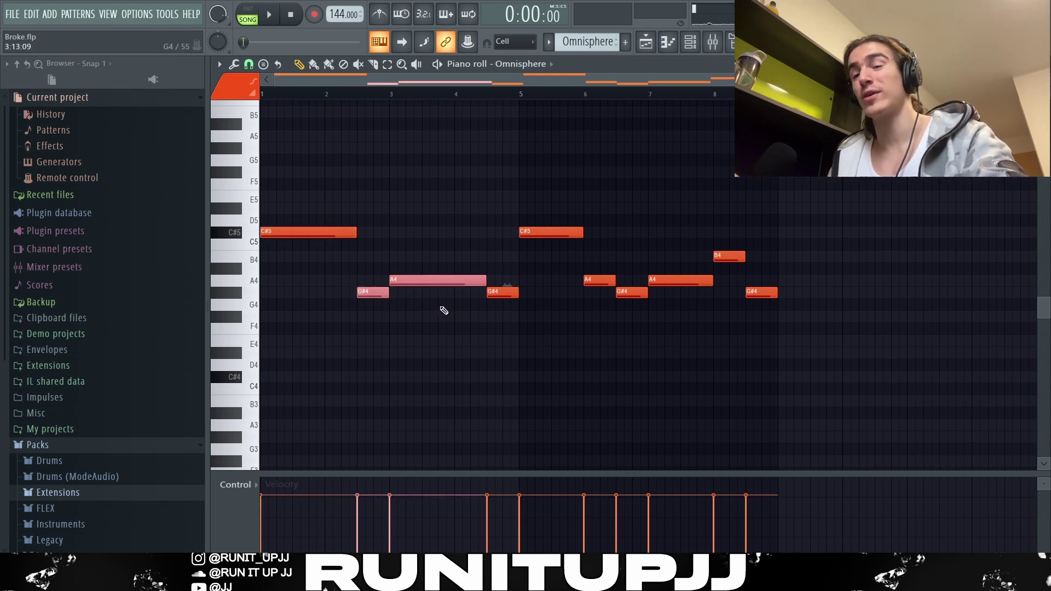
ctrl+click(501, 293)
ctrl+click(548, 290)
drag(541, 215, 553, 235)
drag(753, 215, 515, 325)
ctrl+click(614, 354)
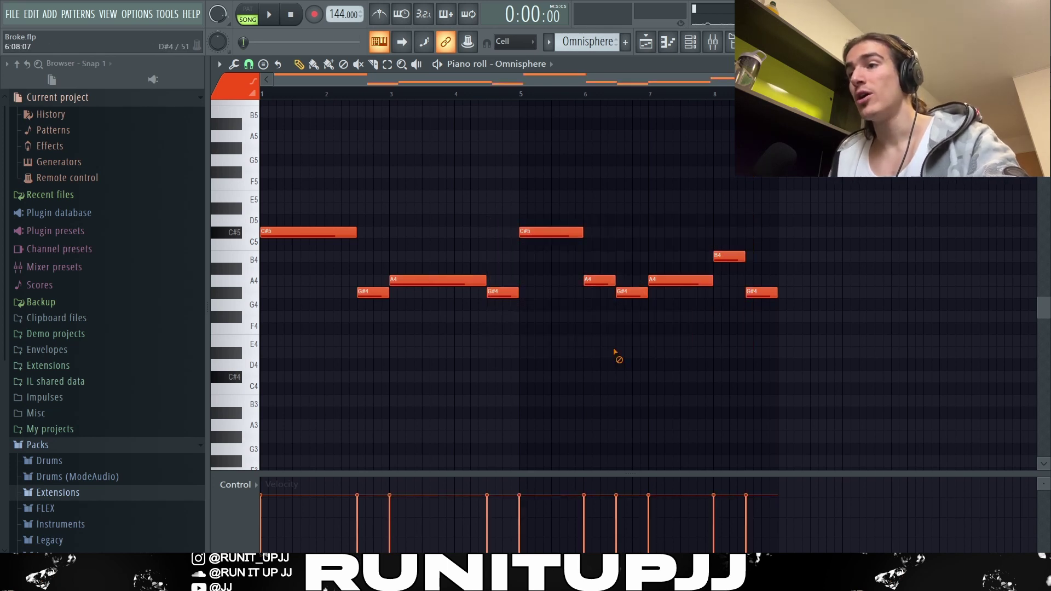
Examine the closing notes of the Omnisphere melody in bars 6 to 8, including the B4 variation, and listen to it.
drag(561, 213, 660, 309)
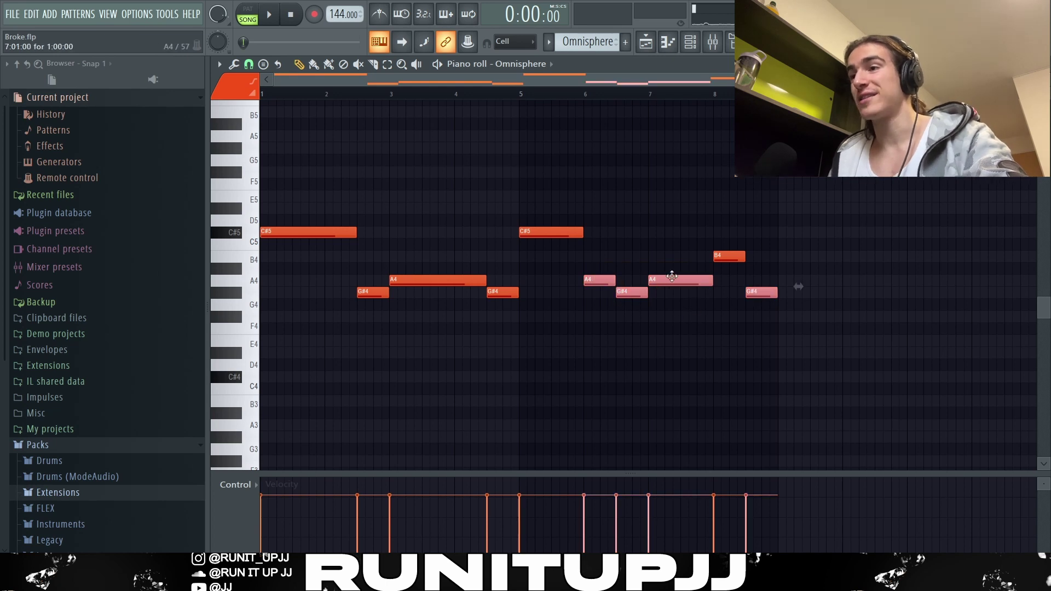
drag(720, 244, 731, 289)
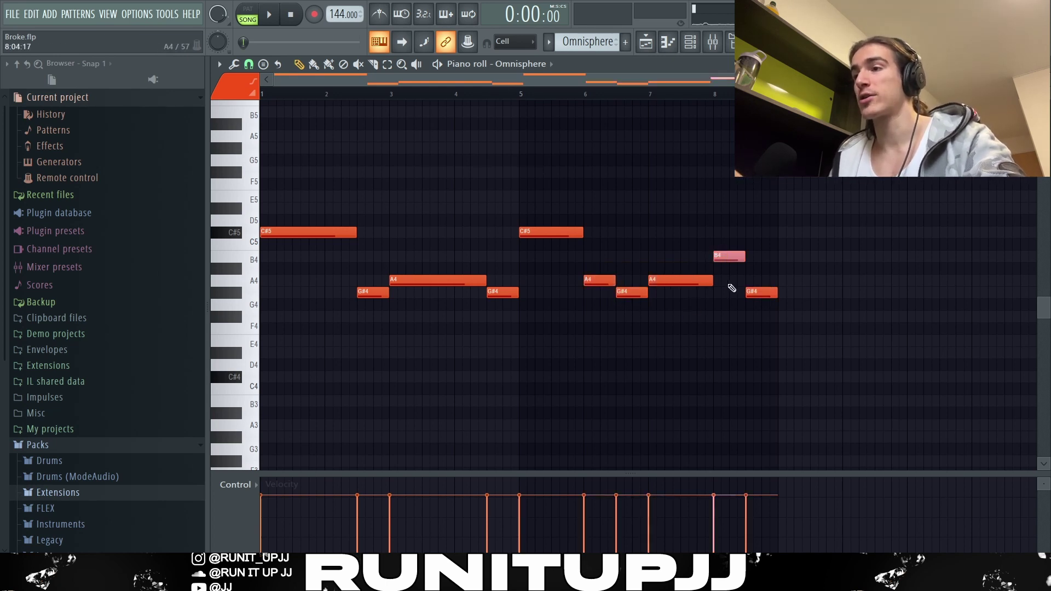
mouse_move(696, 229)
mouse_down()
mouse_move(687, 309)
mouse_move(720, 291)
mouse_up()
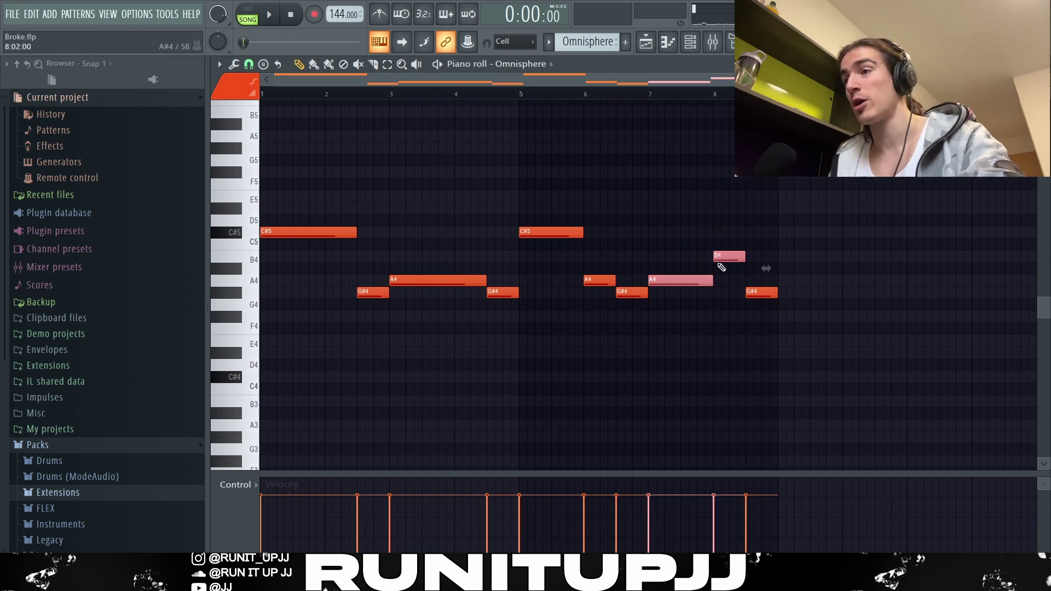
ctrl+click(718, 265)
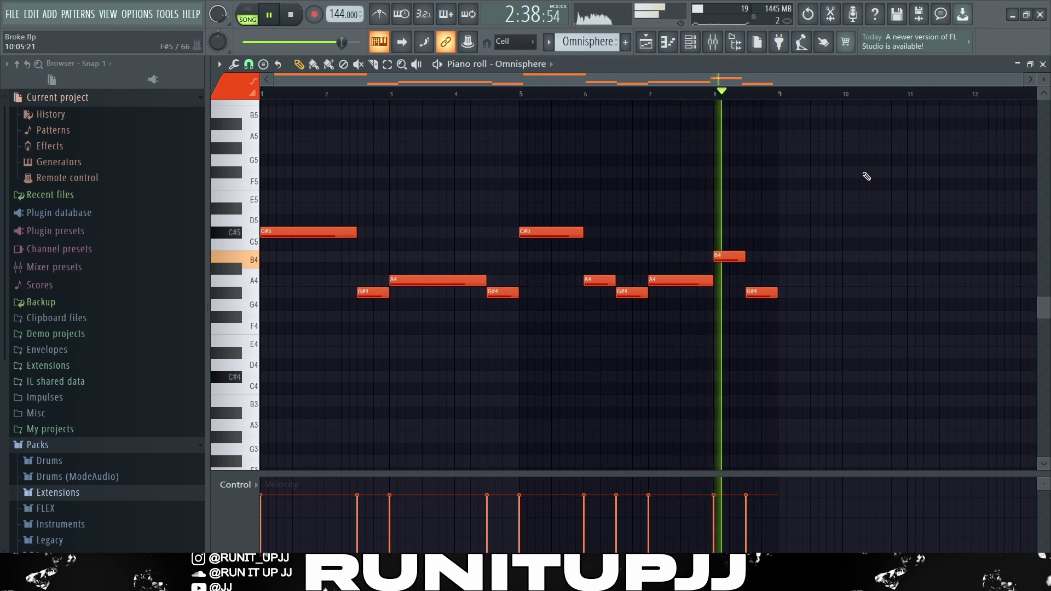
key(space)
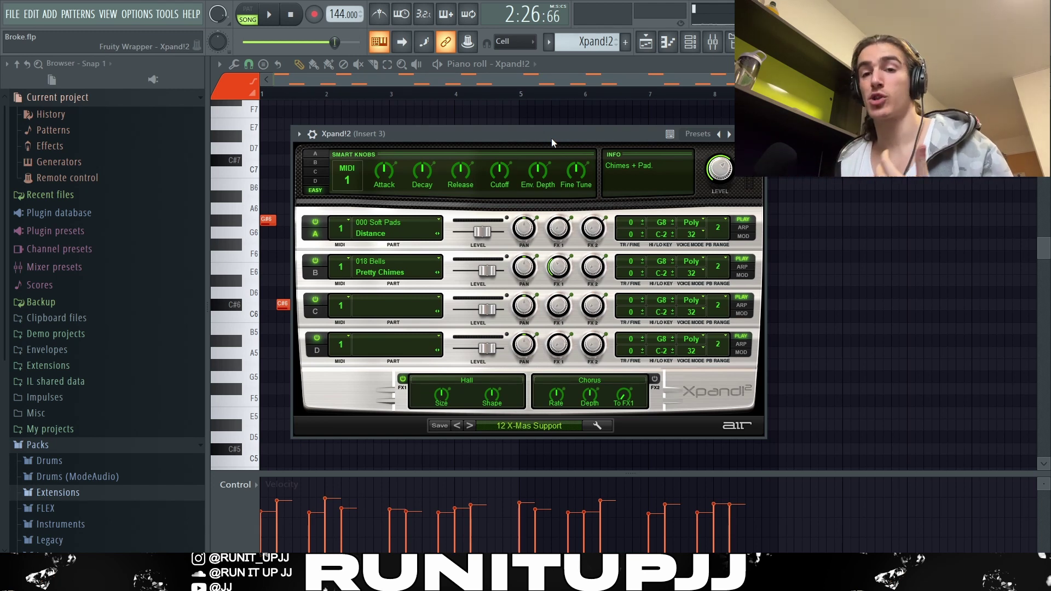
Check the Xpand!2 preset 12 X-Mas Support and examine the G#6 and C#6 note pattern in the first two bars.
click(536, 422)
mouse_move(514, 505)
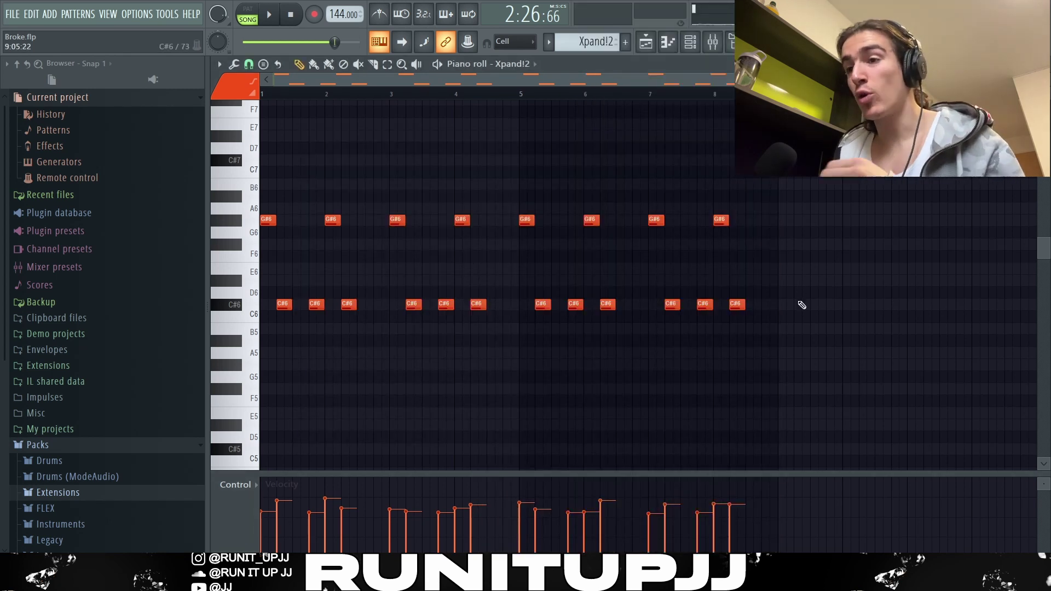
drag(263, 191, 266, 251)
drag(284, 287, 290, 345)
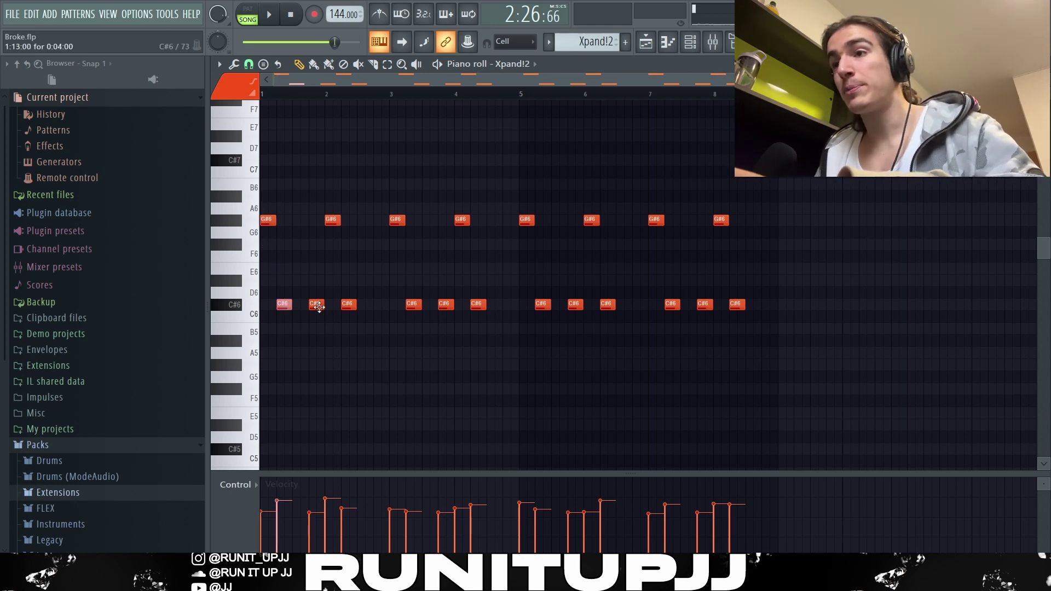
drag(316, 288, 323, 343)
drag(322, 93, 392, 110)
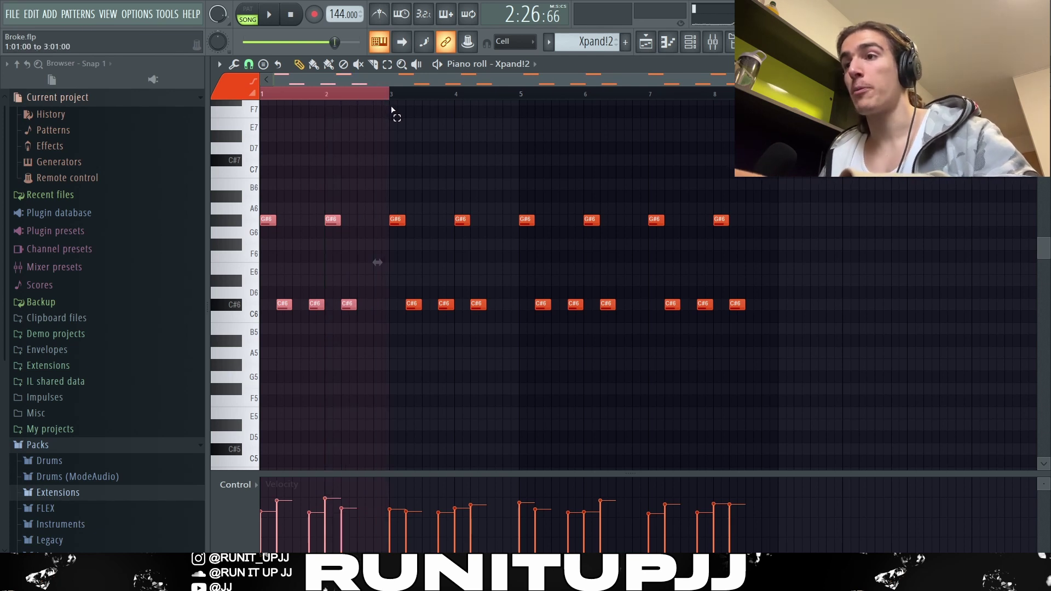
drag(339, 204, 361, 343)
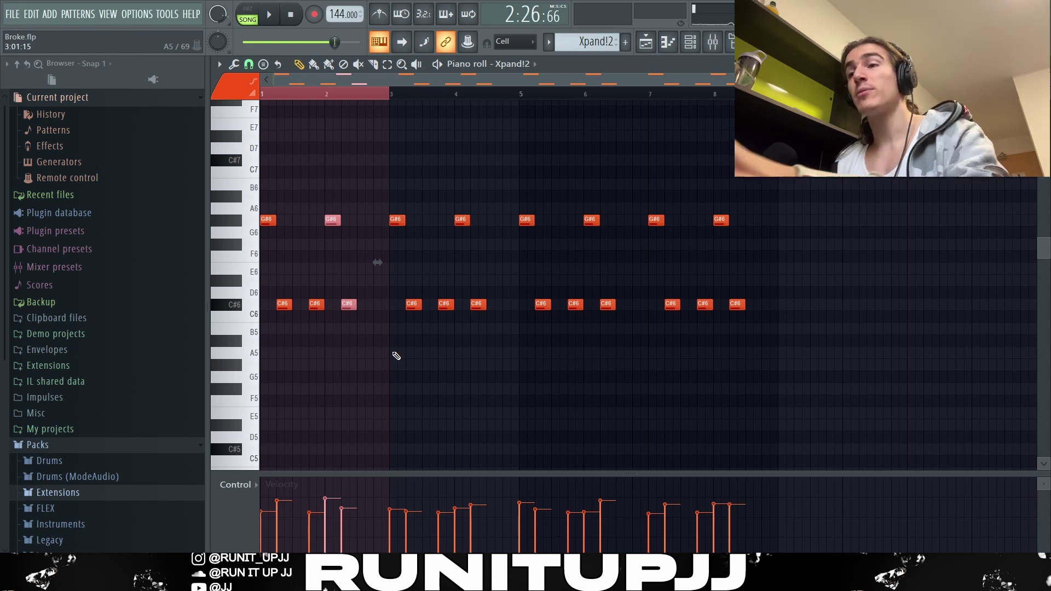
key(ctrl+d)
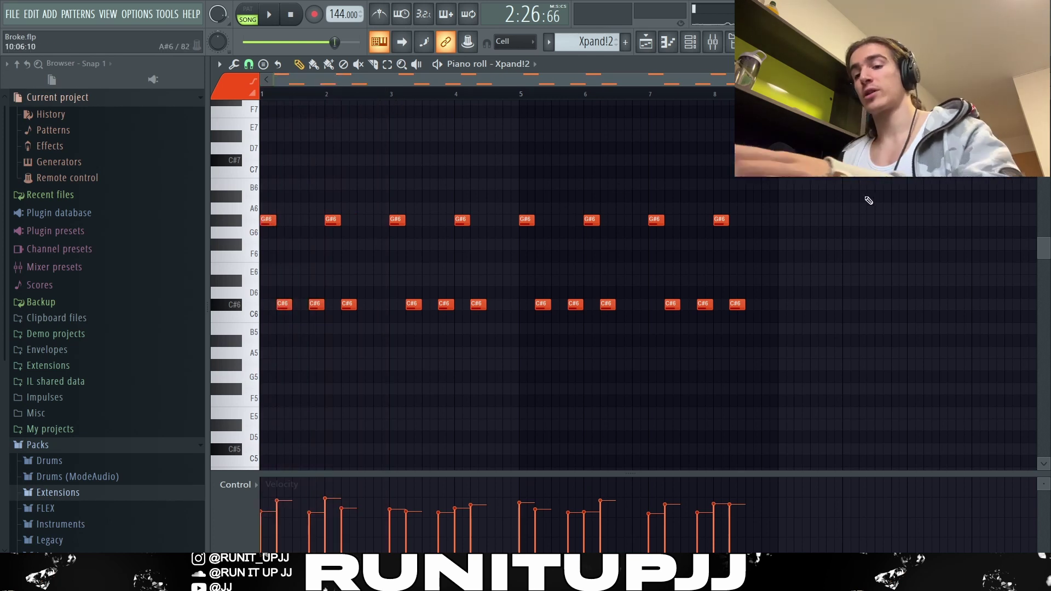
Preview the randomizer's level settings on the Xpand!2 notes, dismiss it without accepting, and play the melody.
key(alt+r)
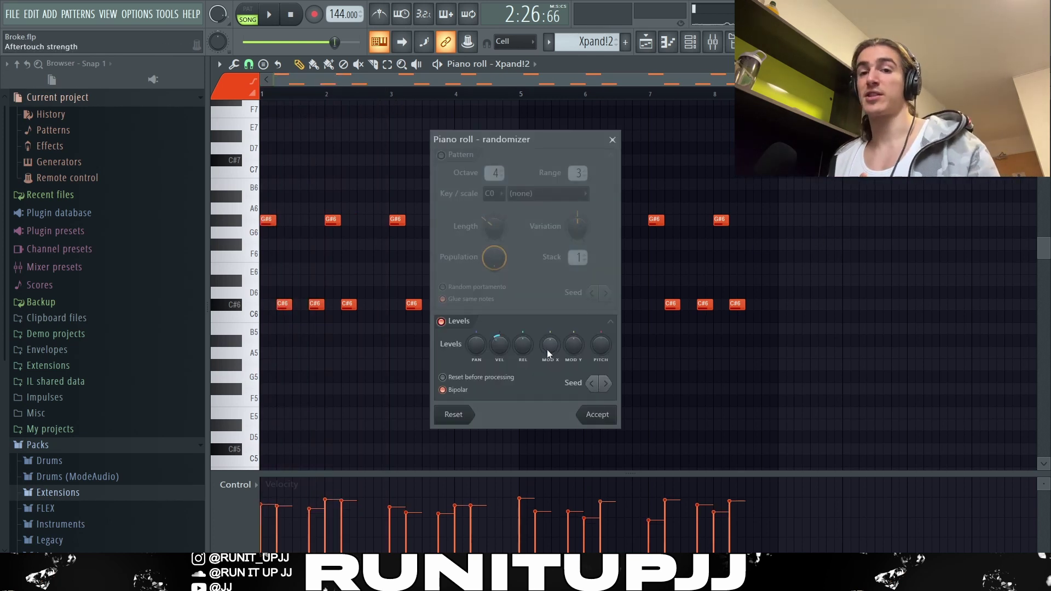
key(Escape)
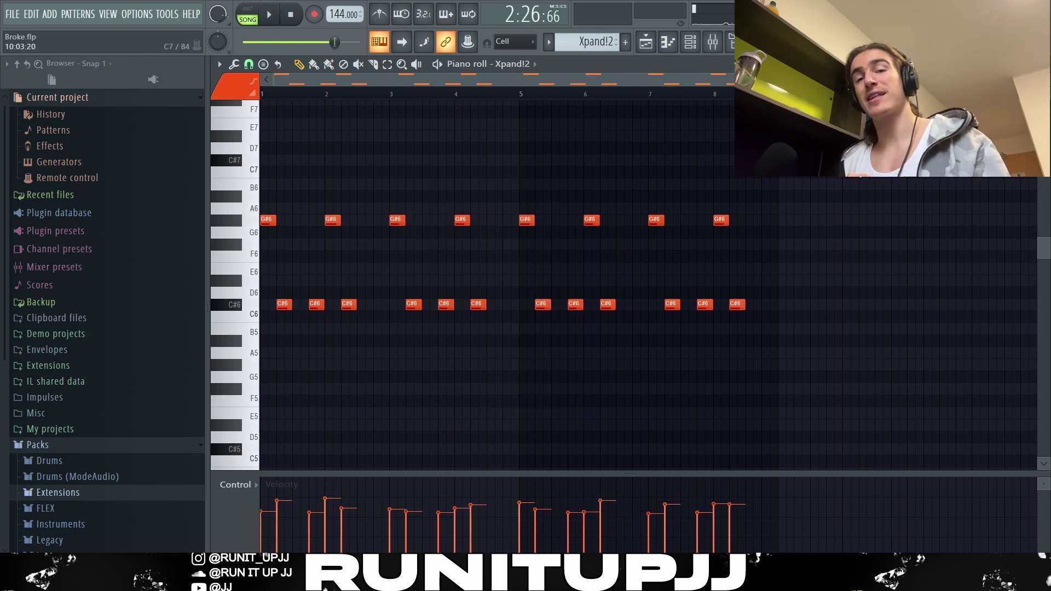
key(space)
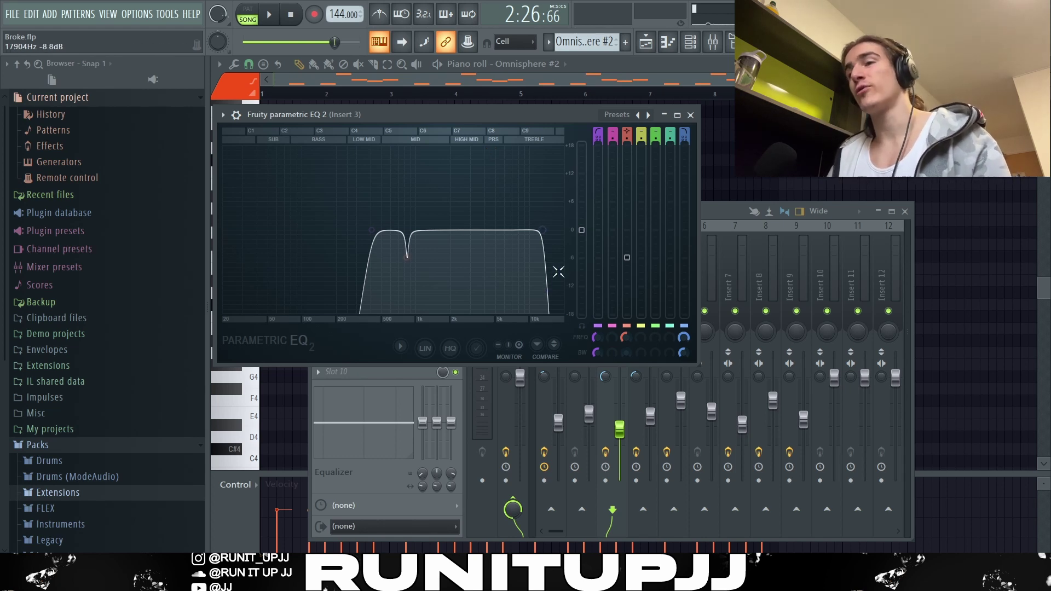
Close the Insert 3 equalizer and review the ValhallaVintageVerb reverb settings on the same mixer insert.
key(Escape)
click(408, 264)
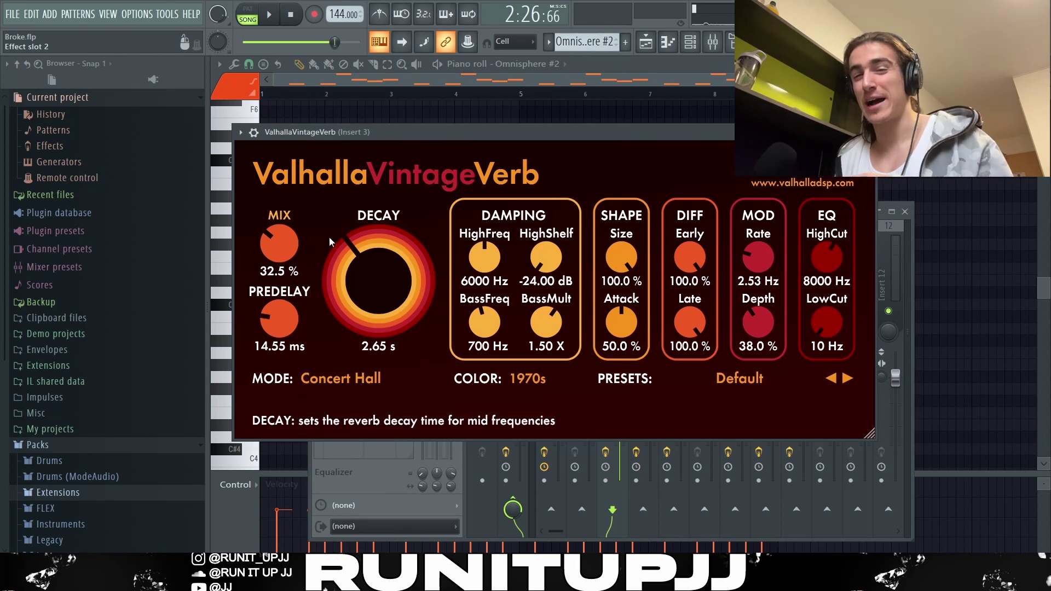
key(Escape)
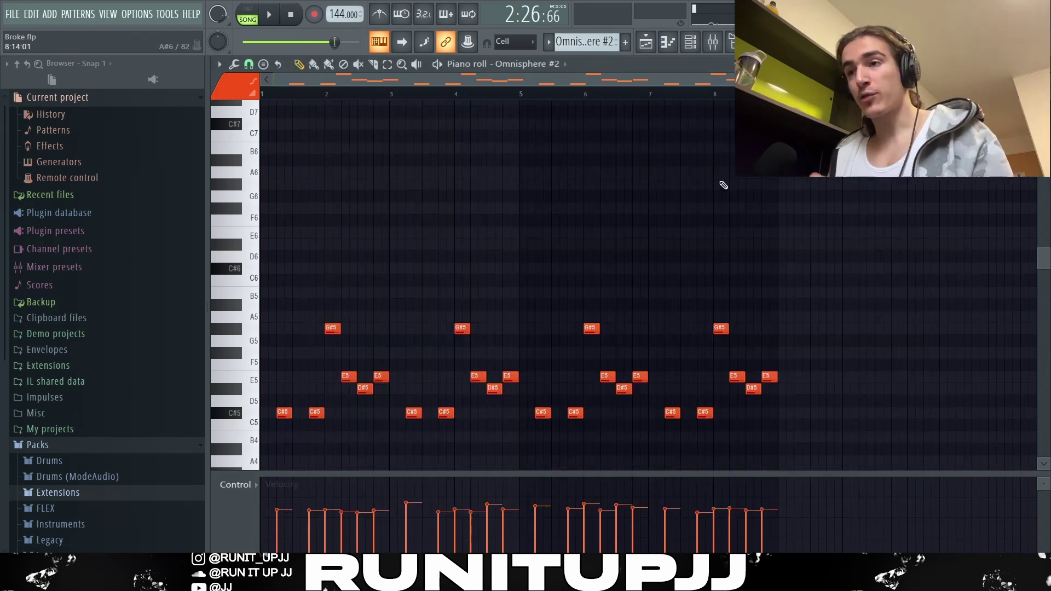
Examine the opening two-bar phrase of the Omnisphere #2 melody, from the C#5 pair to G#5 and the E5, D#5, E5 run.
scroll(387, 274, down, 3)
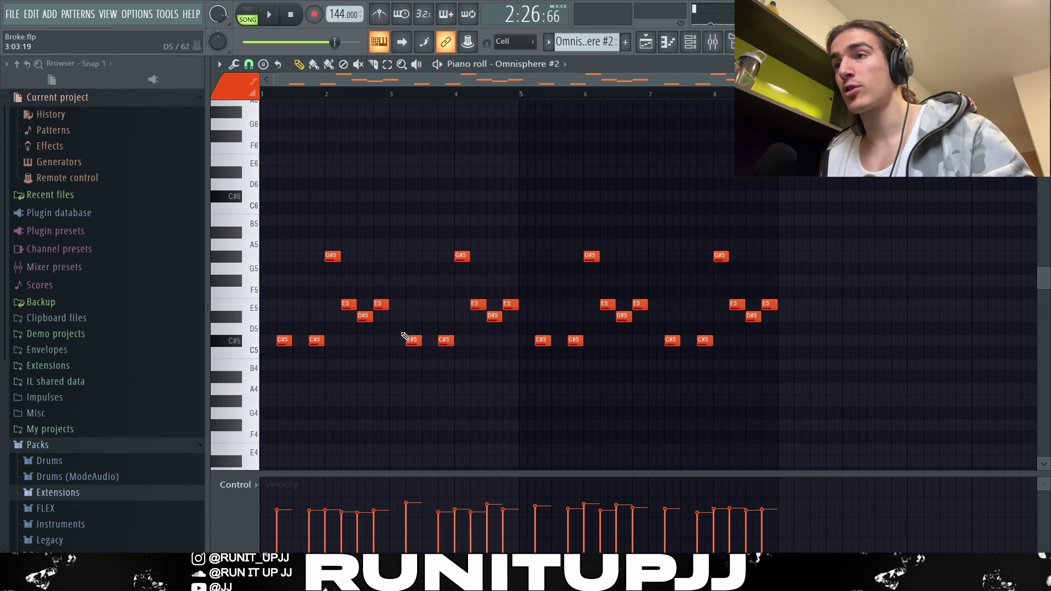
scroll(261, 415, up, 2)
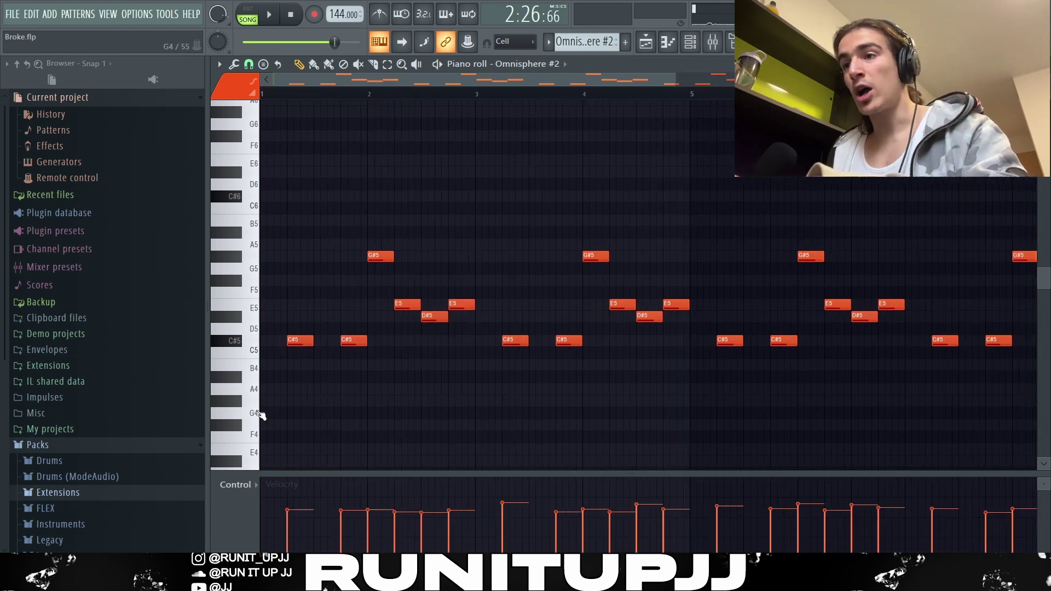
scroll(260, 414, up, 1)
ctrl+shift+click(306, 340)
ctrl+shift+click(367, 342)
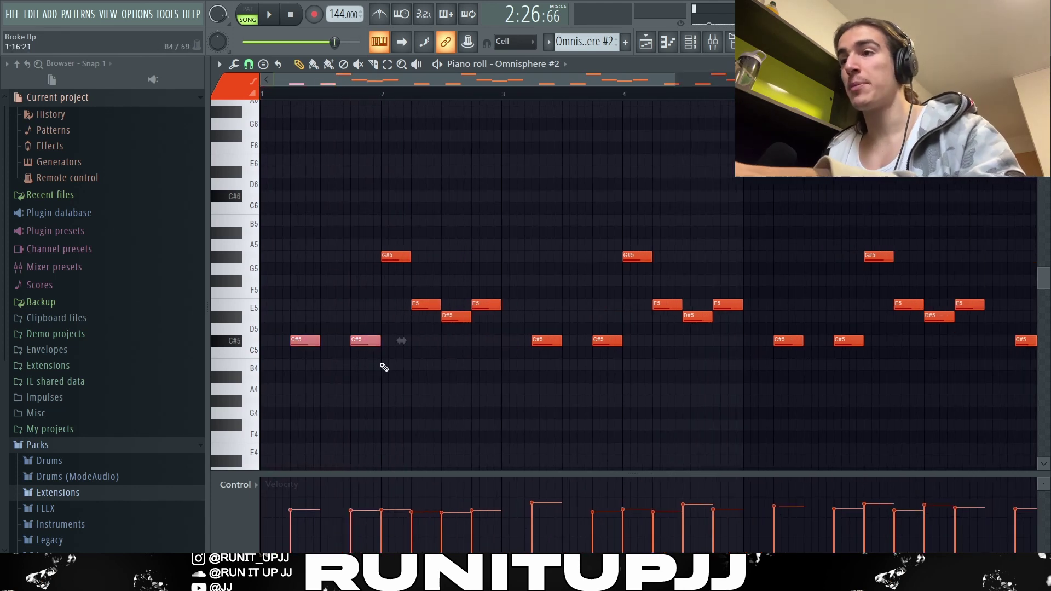
ctrl+click(395, 256)
drag(359, 239, 520, 312)
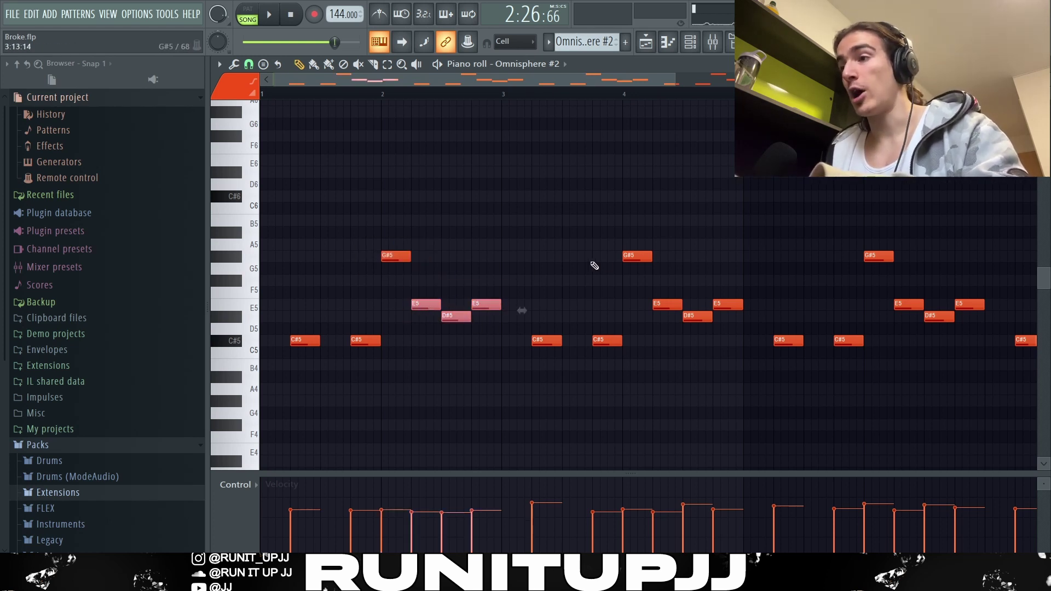
scroll(549, 326, down, 3)
ctrl+click(540, 291)
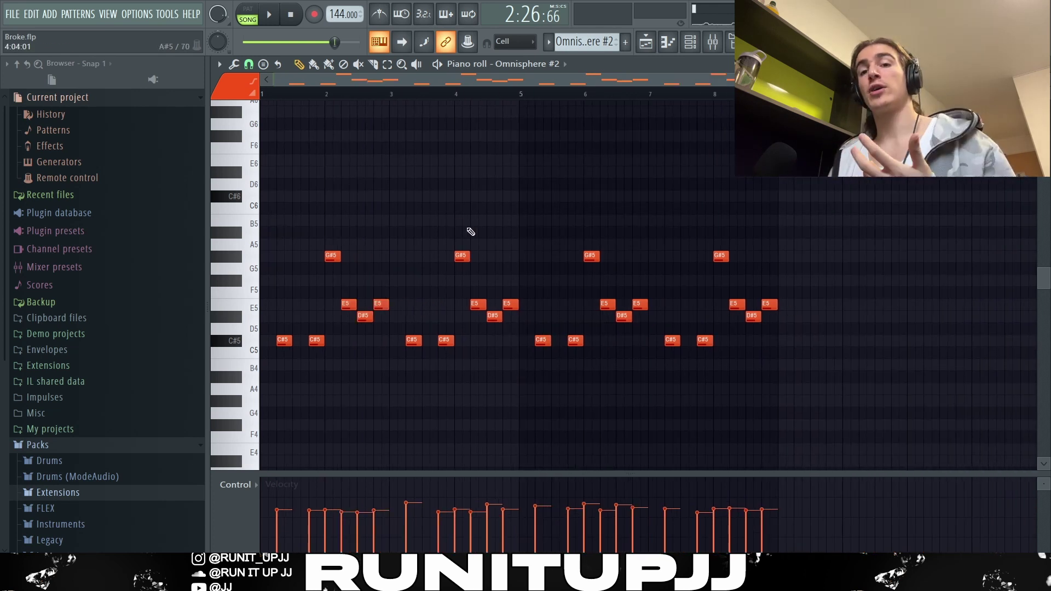
Highlight the opening C#5 notes and the G#5, E5 and D#5 answer of the Omnisphere #2 melody, and play it back.
drag(369, 352, 261, 333)
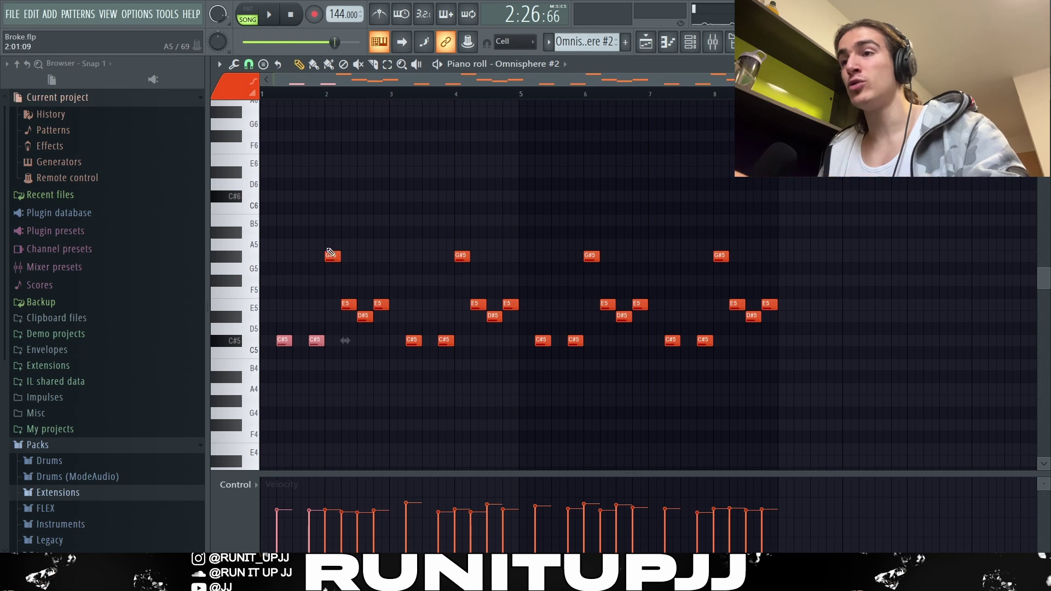
drag(310, 239, 382, 331)
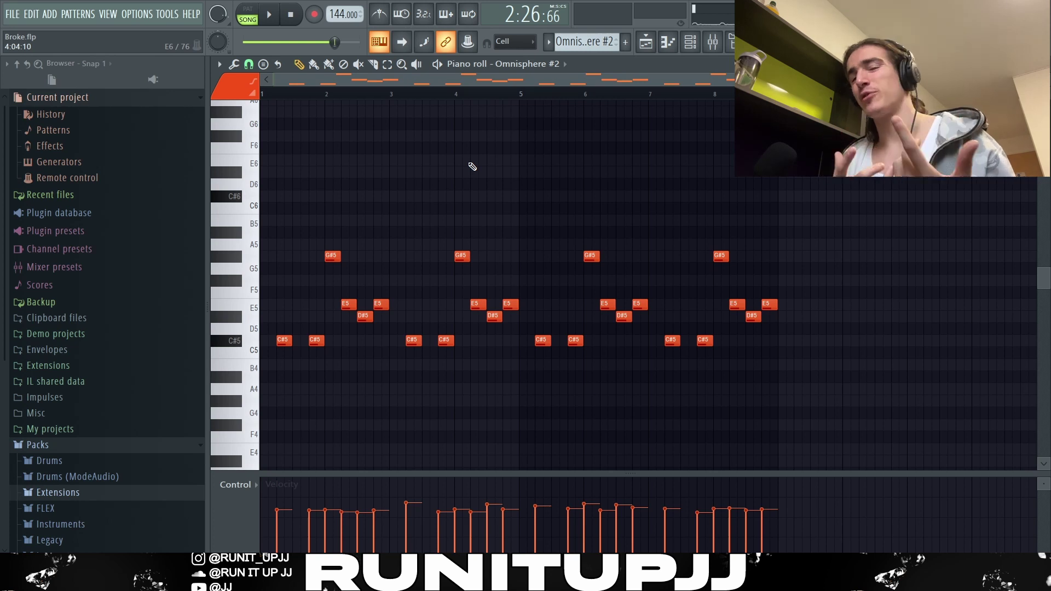
key(space)
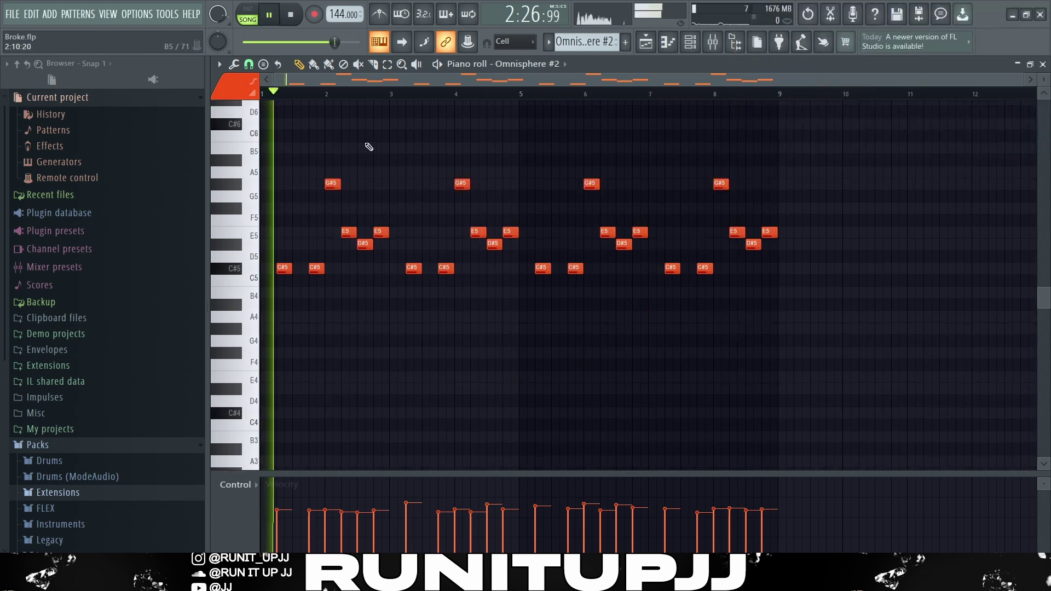
Play the eight-bar Omnisphere #2 melody through to its last bar, then stop playback.
scroll(386, 149, up, 1)
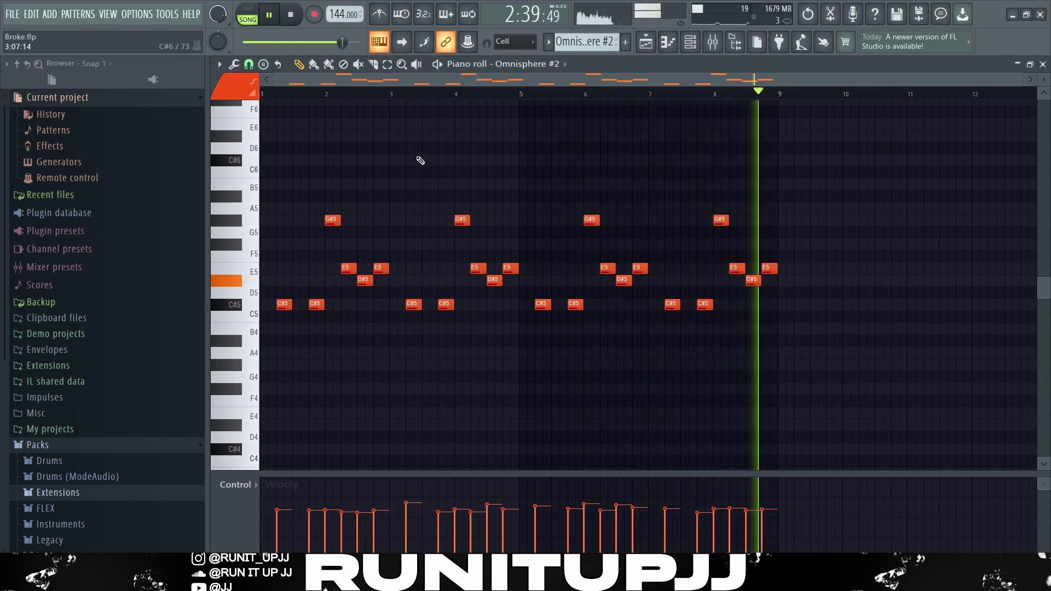
key(space)
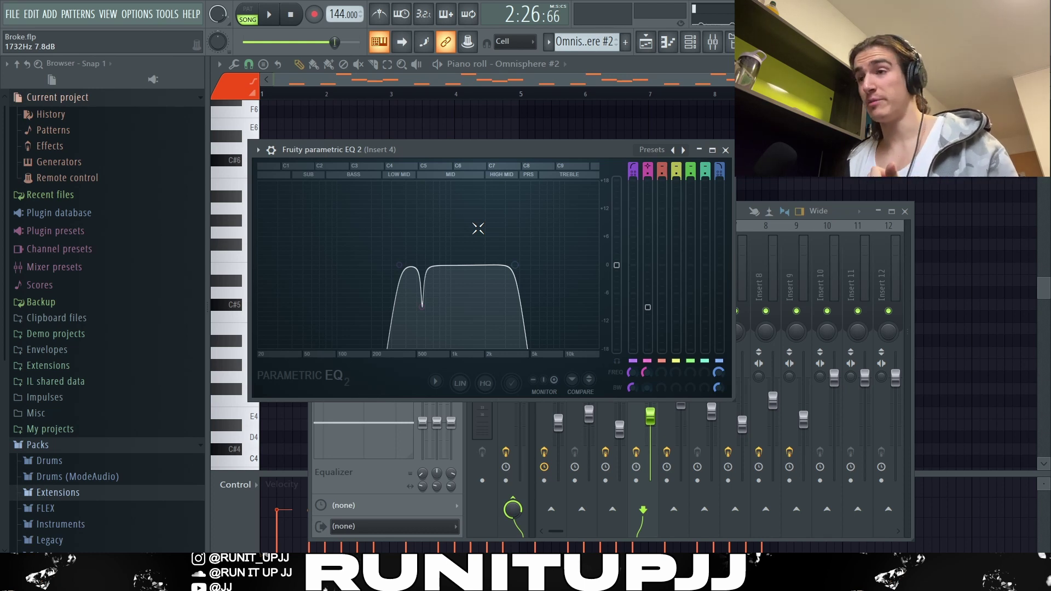
Close the Insert 4 equalizer, review the ValhallaVintageVerb reverb settings on that insert, and close the reverb.
key(Escape)
click(422, 265)
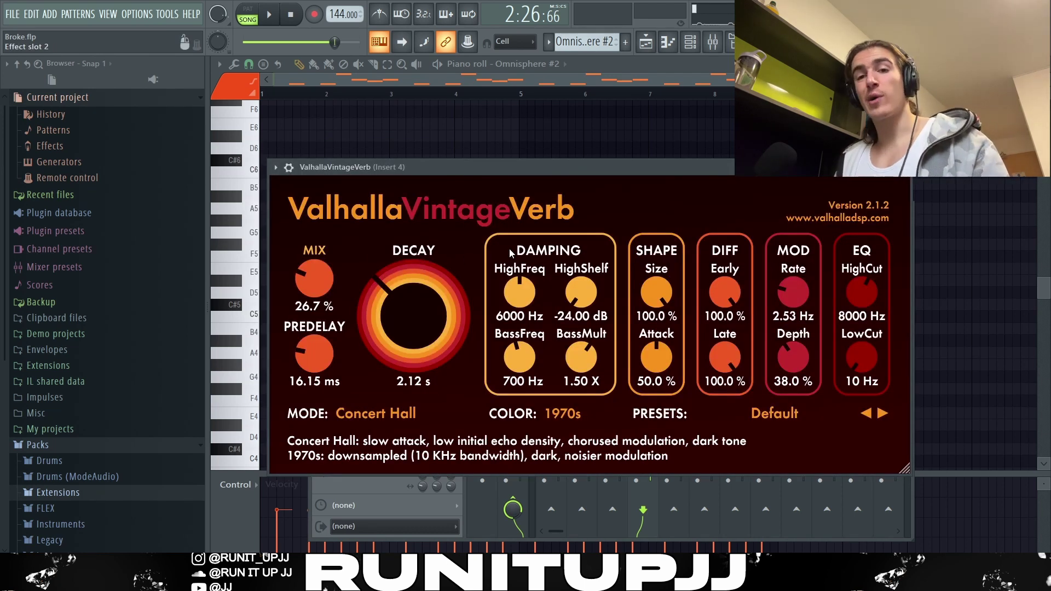
key(Escape)
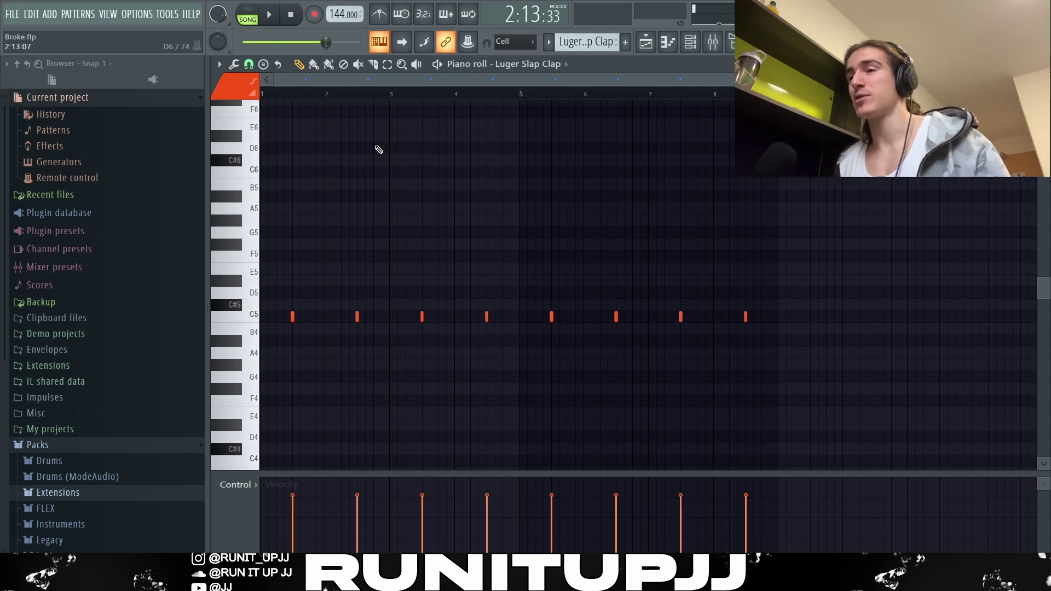
Play the Luger Slap Clap pattern with its one clap per bar, and stop playback.
key(space)
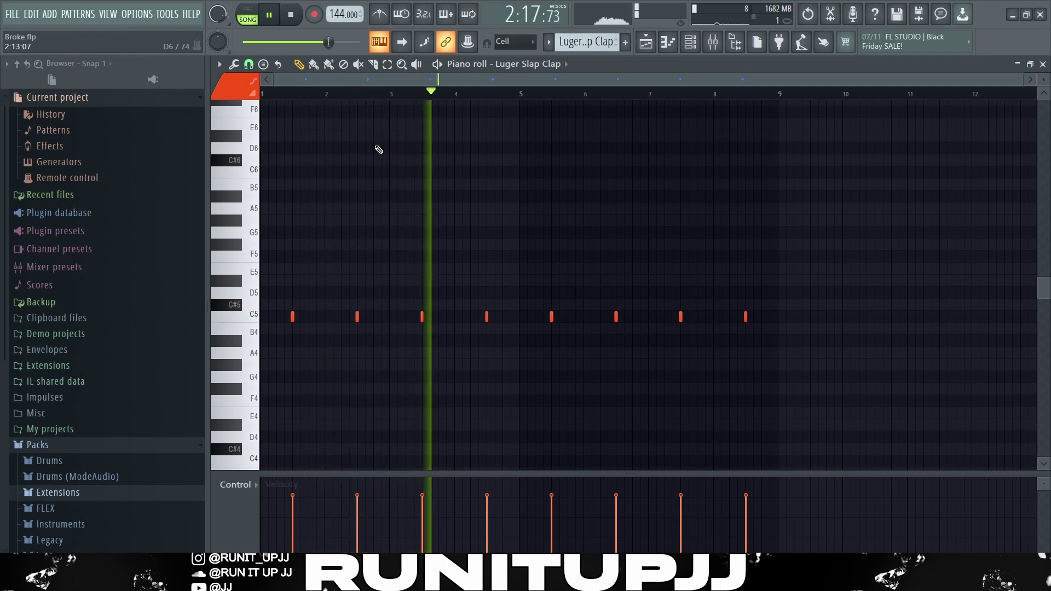
key(space)
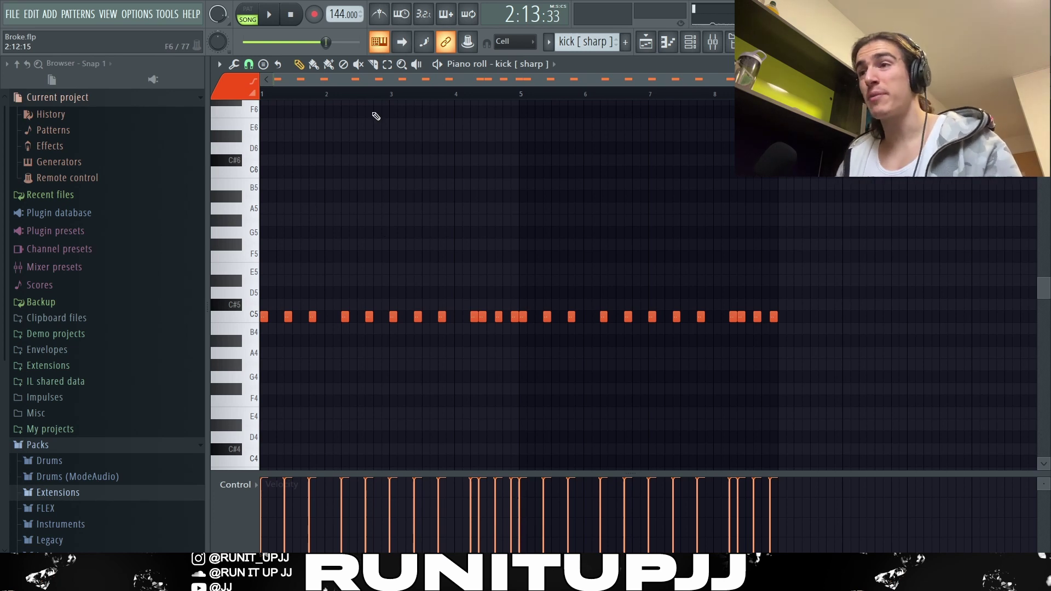
Examine the kick [ sharp ] pattern by highlighting bars 1–2, bars 3–4 and two kicks near the end of bar 4, then clear the selection.
drag(390, 101, 263, 94)
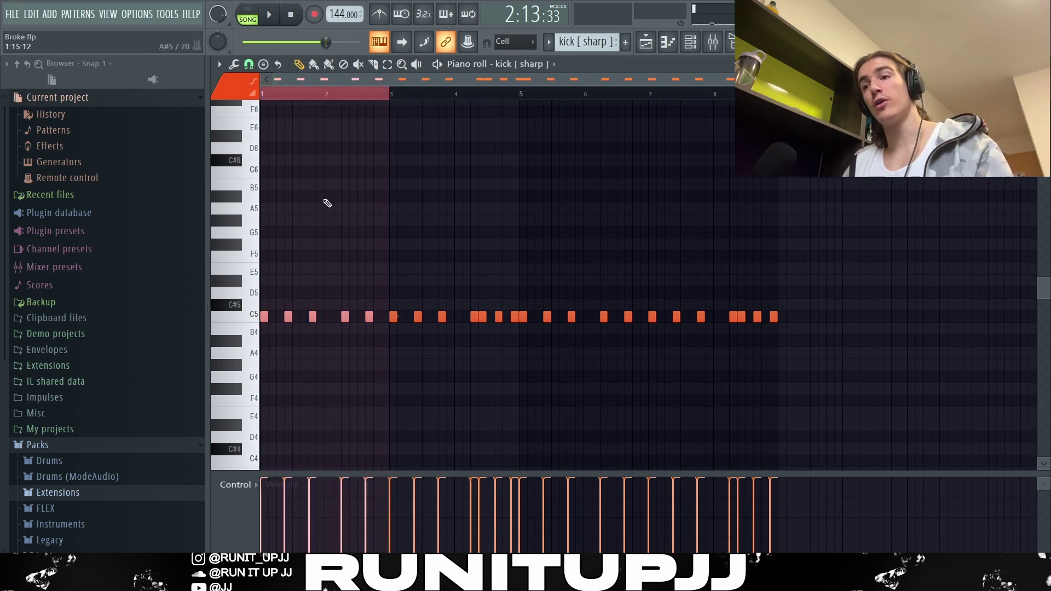
drag(391, 94, 520, 104)
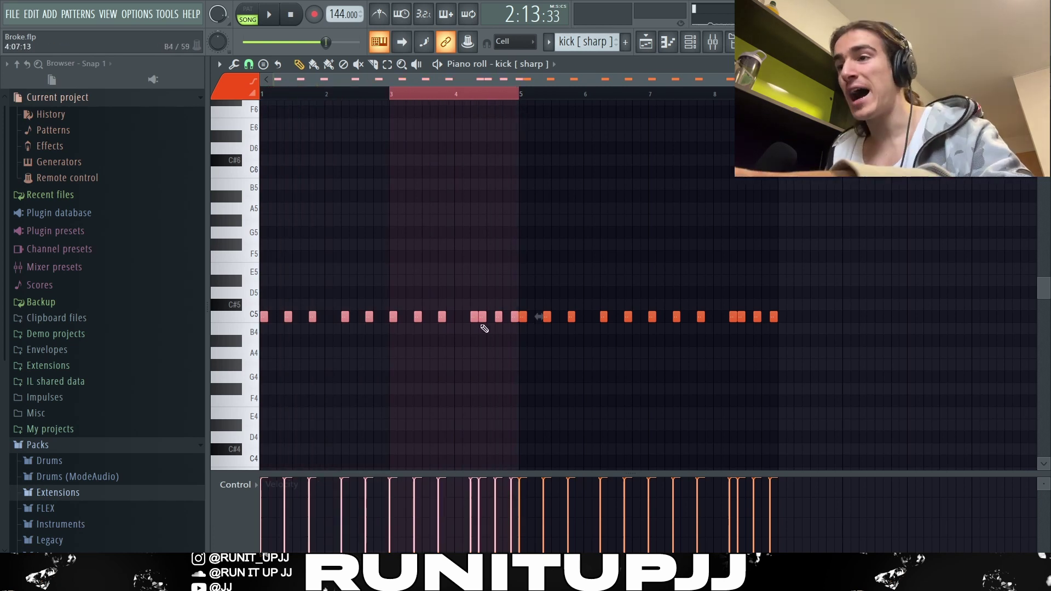
click(481, 315)
click(514, 315)
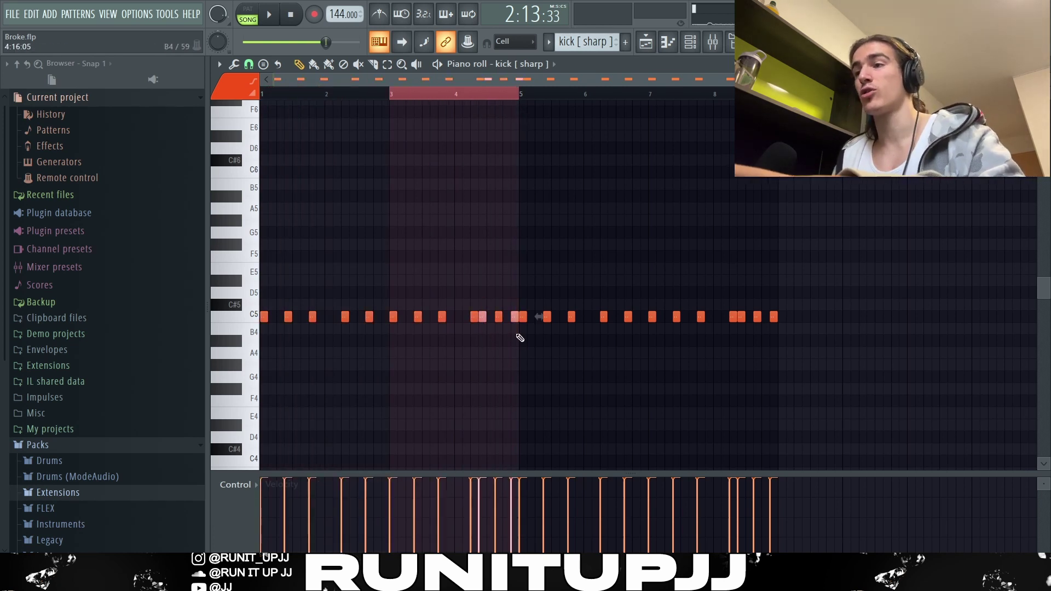
click(511, 97)
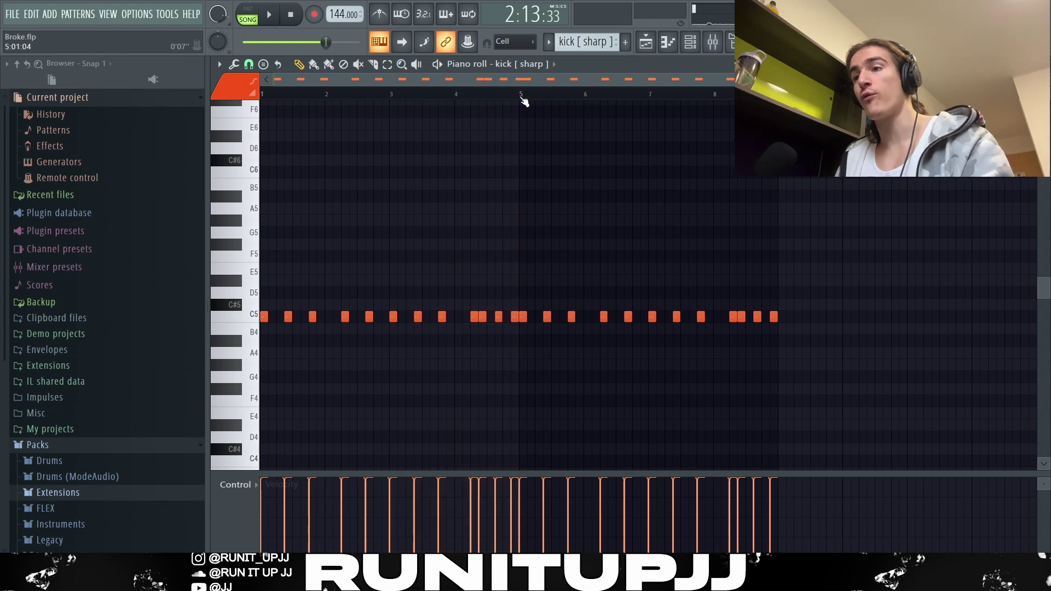
Highlight the kick's first four bars and then the whole eight-bar pattern, clear the selection, and play it.
drag(522, 97, 71, 165)
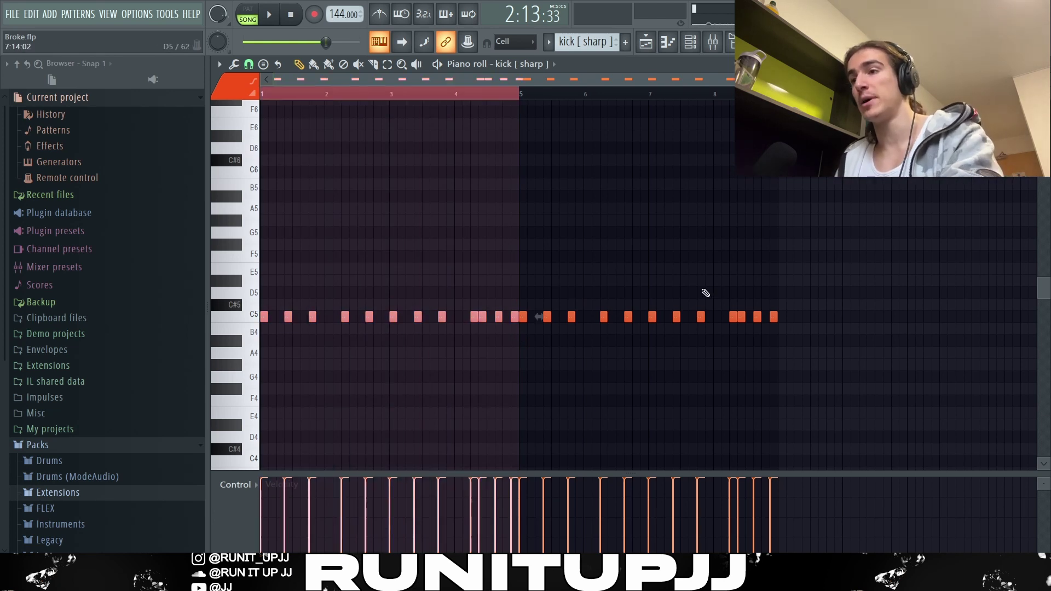
key(ctrl+d)
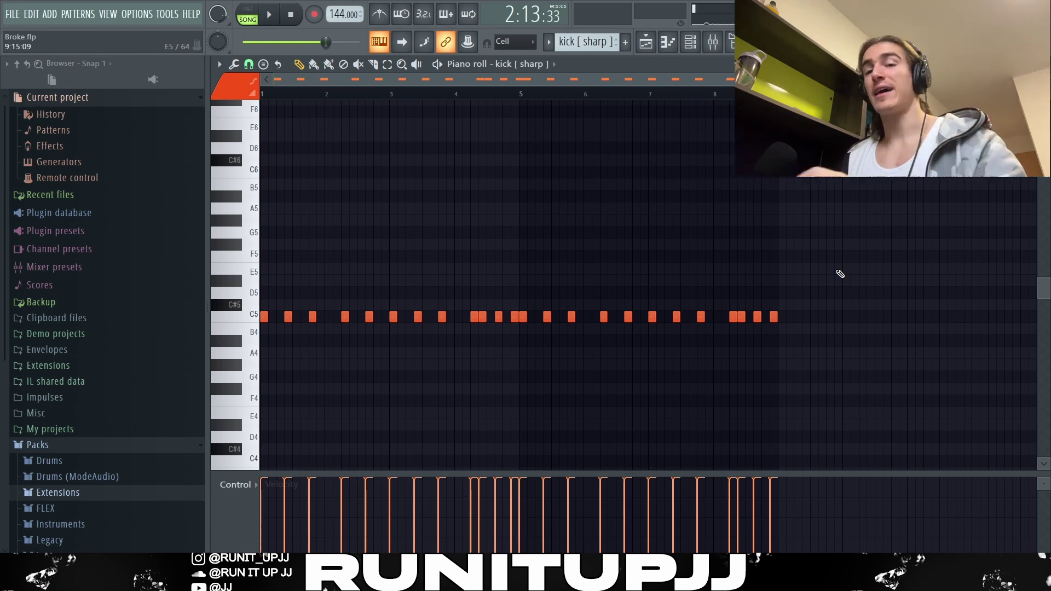
key(ctrl+a)
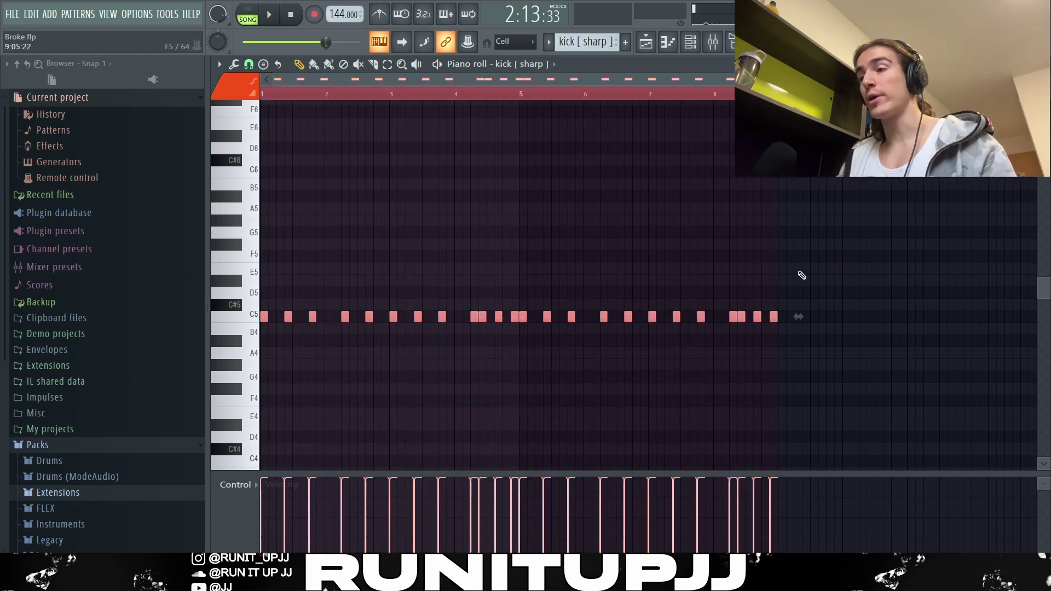
scroll(792, 273, up, 1)
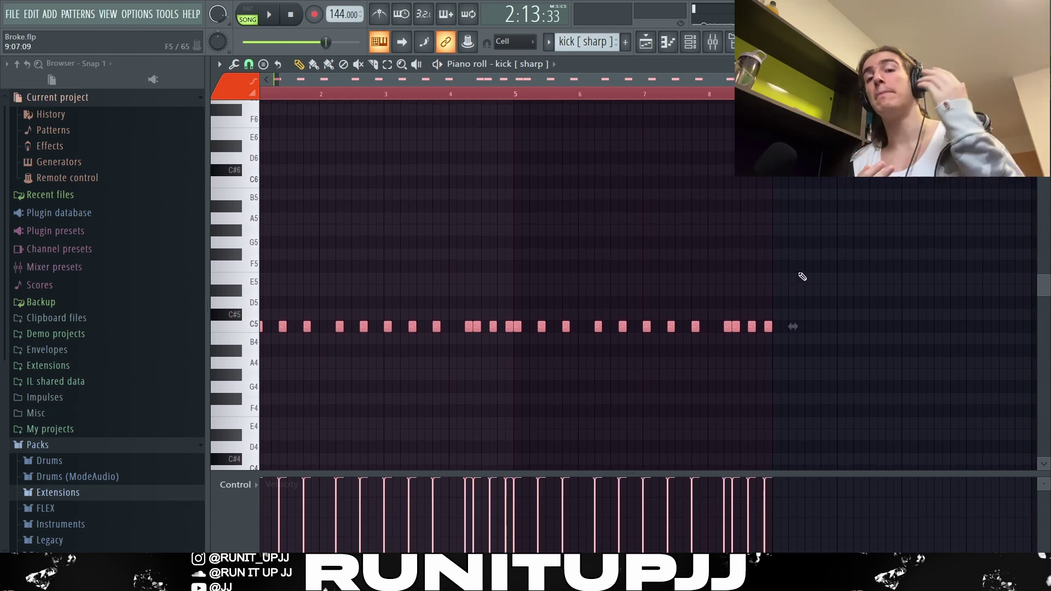
key(ctrl+d)
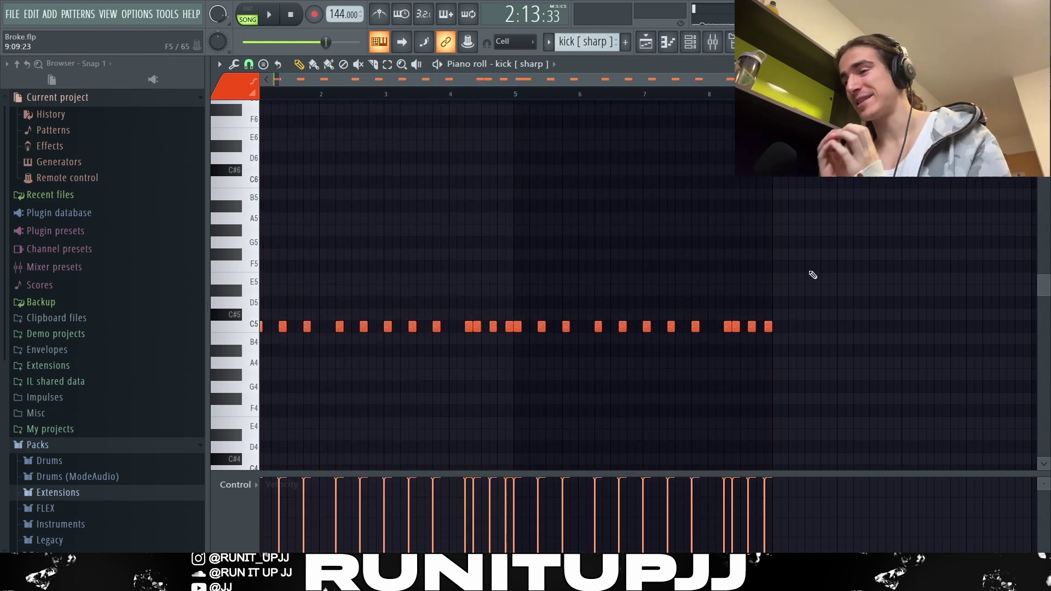
key(space)
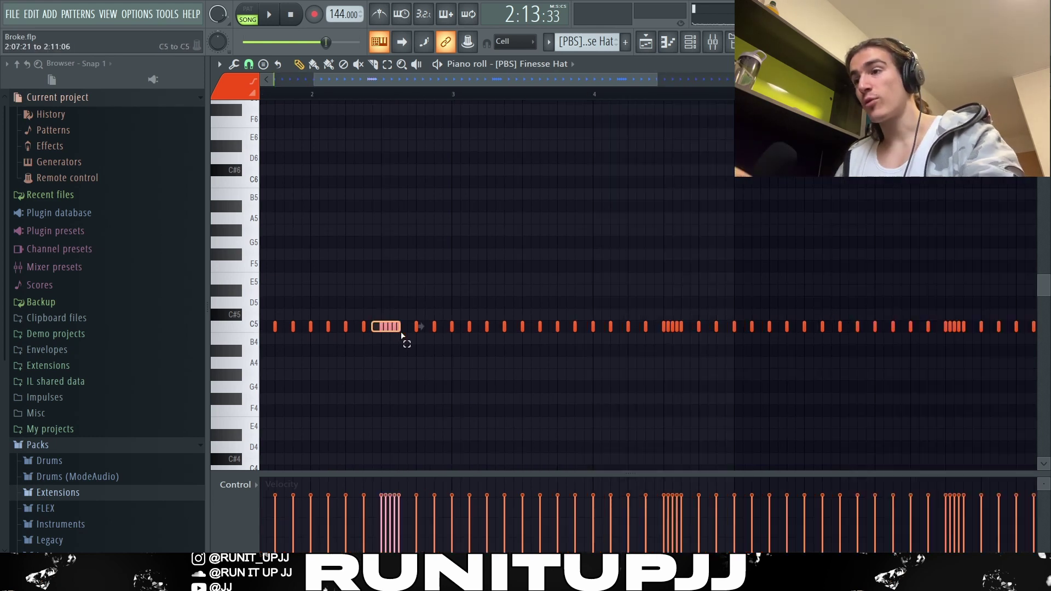
Examine the fast hat roll in bar 2 of the [PBS] Finesse Hat pattern and check the piano roll's snap options.
scroll(665, 361, up, 3)
scroll(668, 370, down, 3)
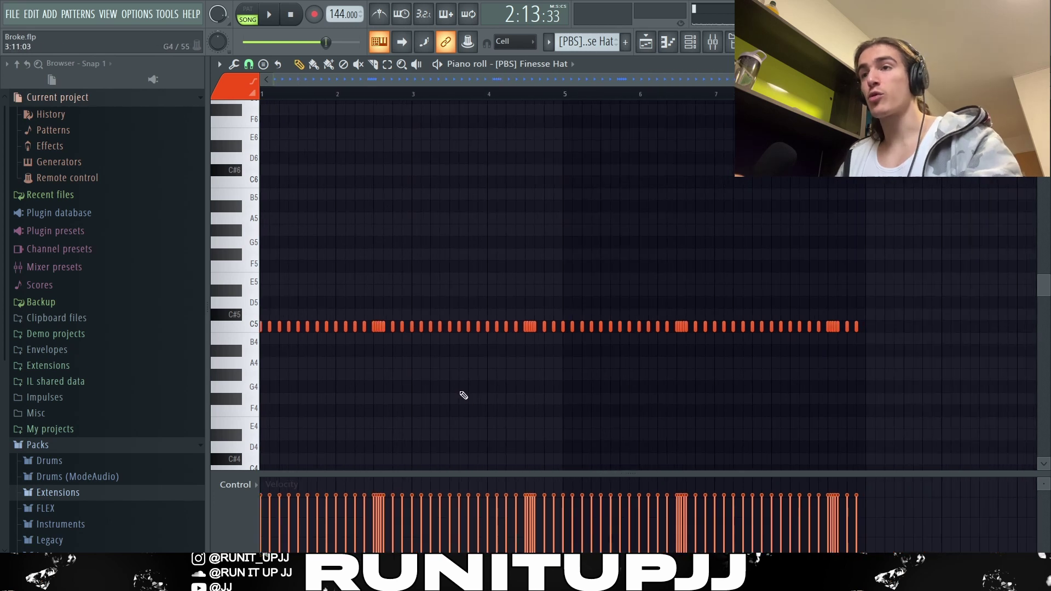
click(248, 64)
click(270, 174)
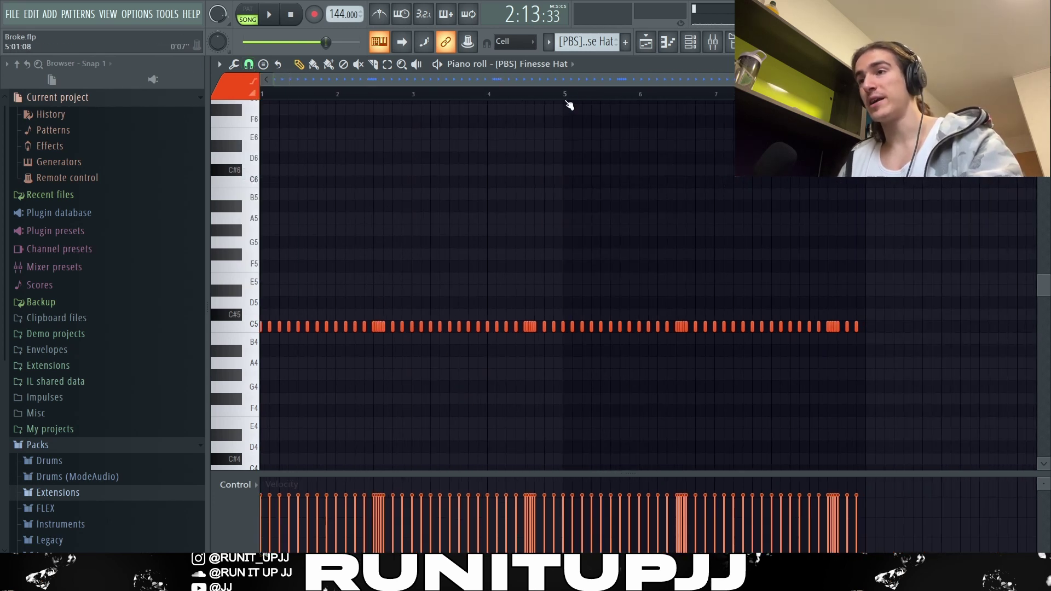
Highlight the first four bars of the Finesse Hat pattern and play the hats with the beat.
drag(566, 101, 2, 122)
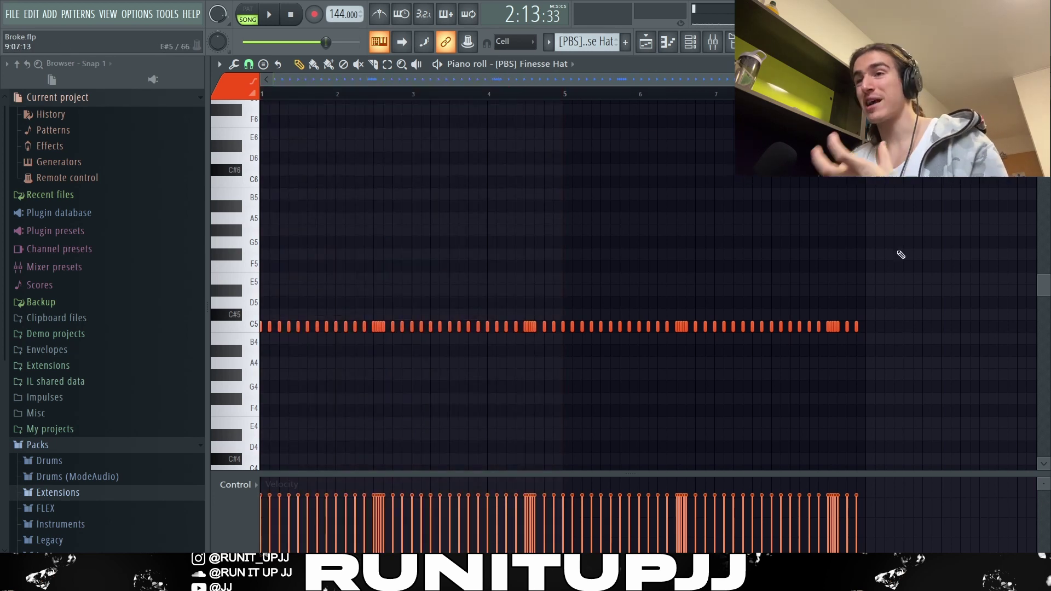
key(space)
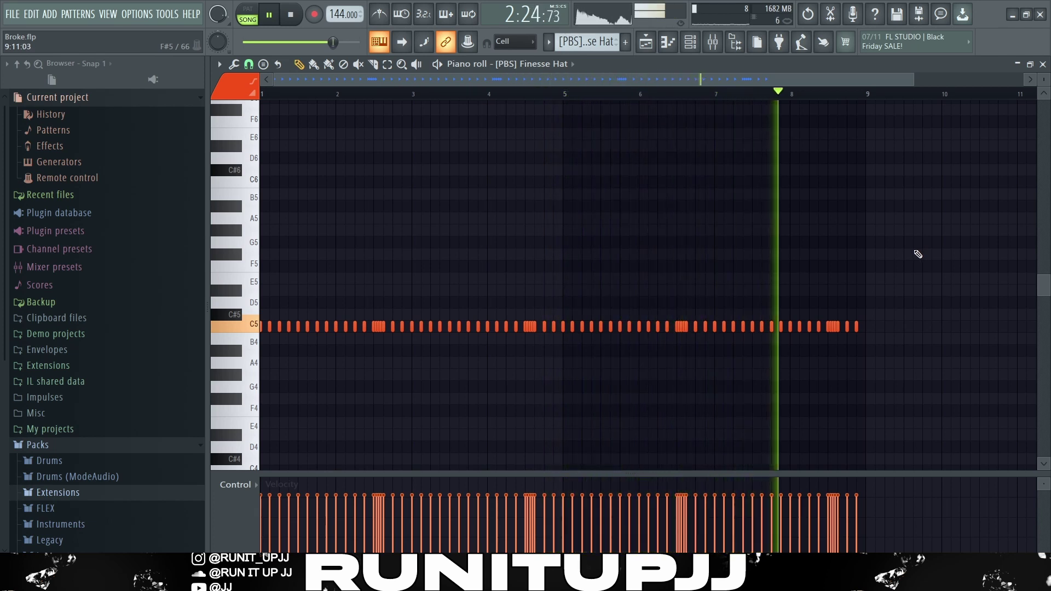
key(space)
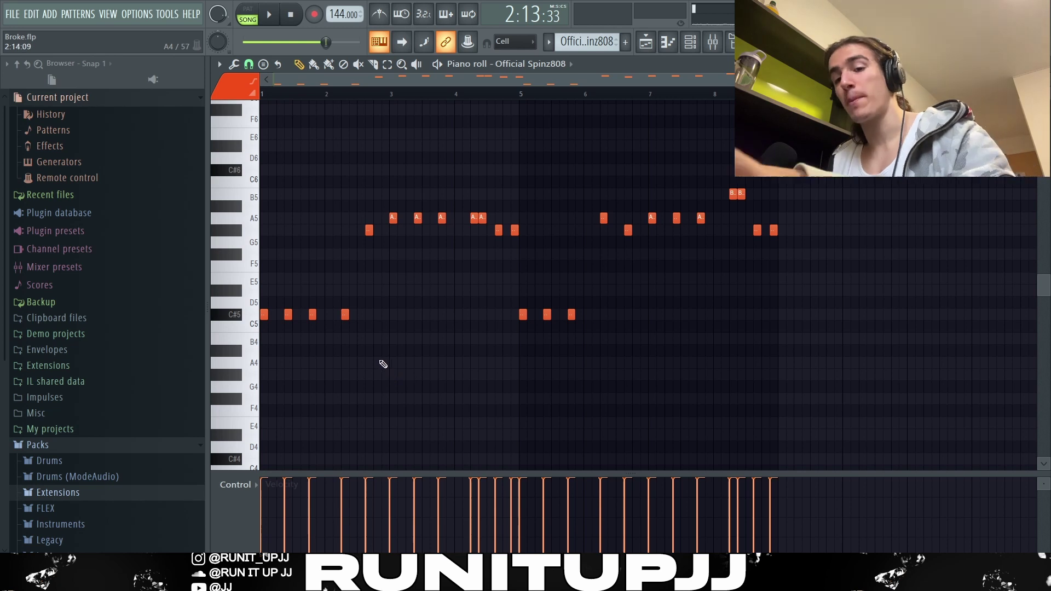
Highlight every note of the Official Spinz808 pattern to review the bass line, then clear the selection.
key(ctrl+a)
scroll(390, 368, down, 2)
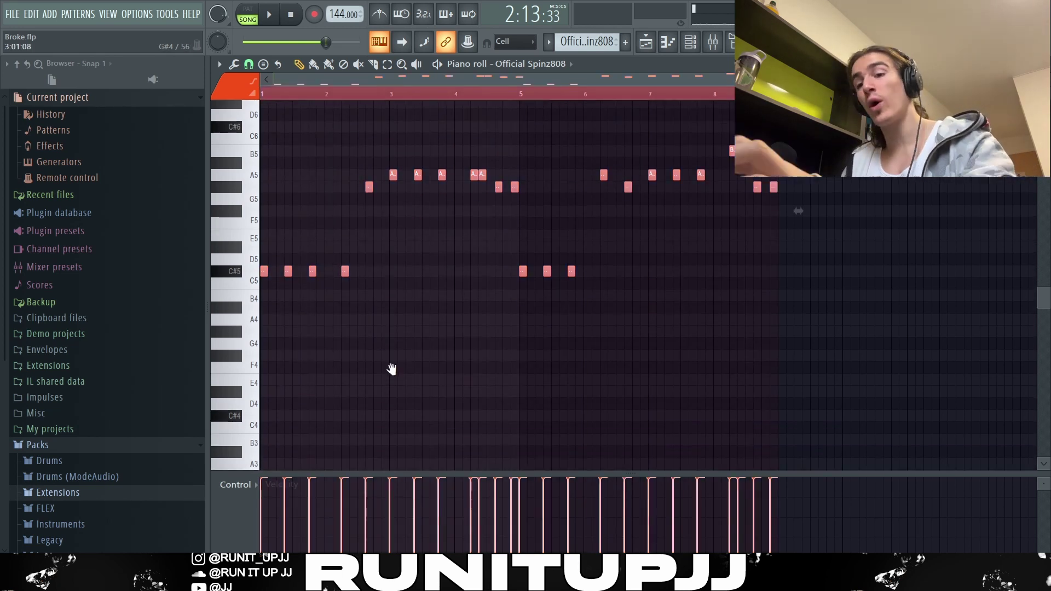
key(ctrl+d)
scroll(394, 367, up, 2)
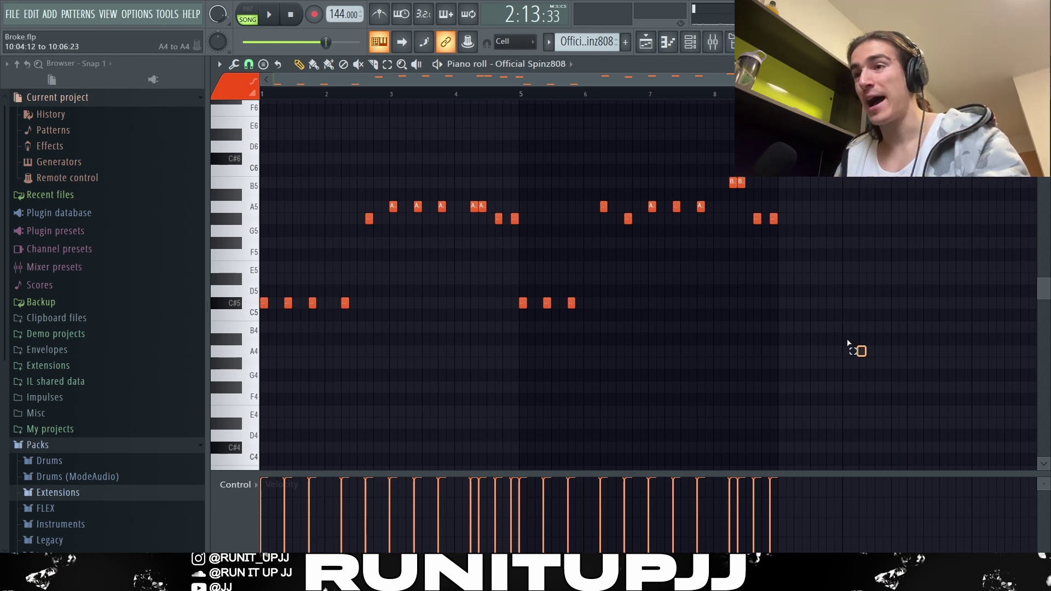
Highlight the 808's first bar and then the bars after it, clear the selection, and play the bass pattern.
drag(847, 343, 263, 111)
key(ctrl+d)
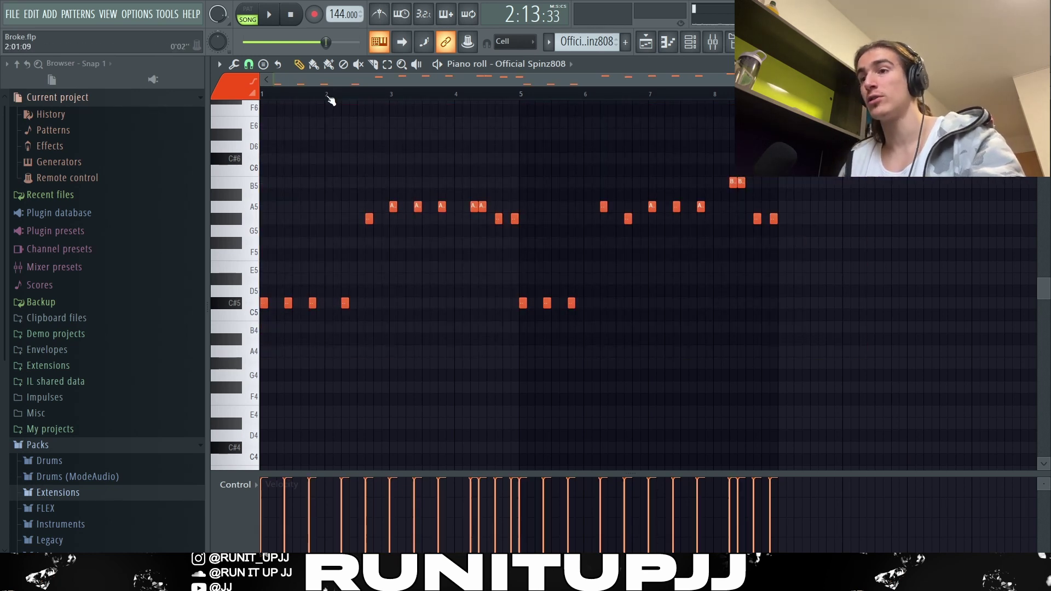
drag(331, 100, 262, 111)
drag(327, 101, 788, 129)
key(ctrl+d)
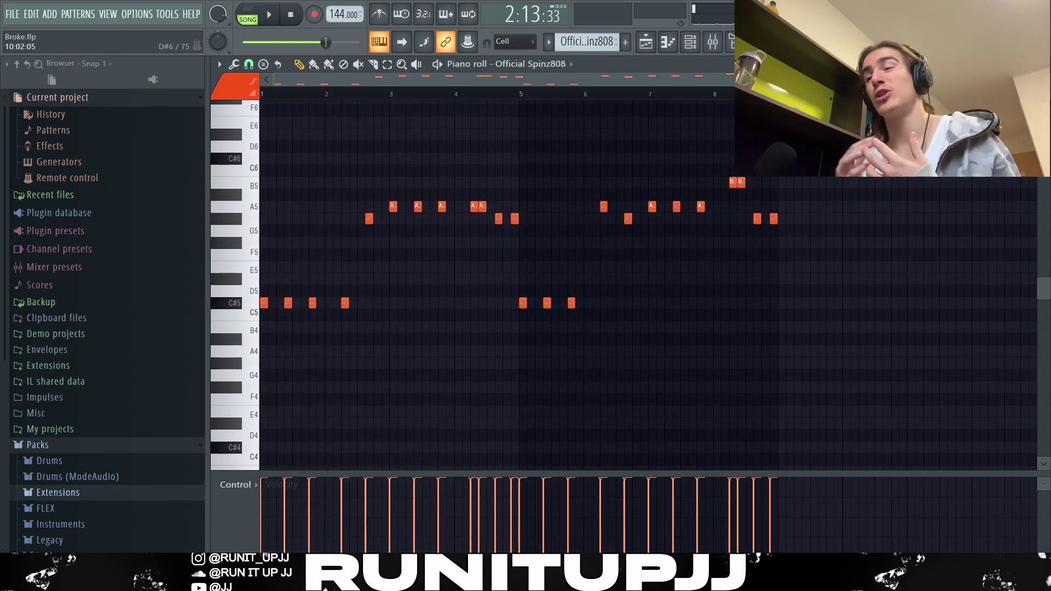
key(space)
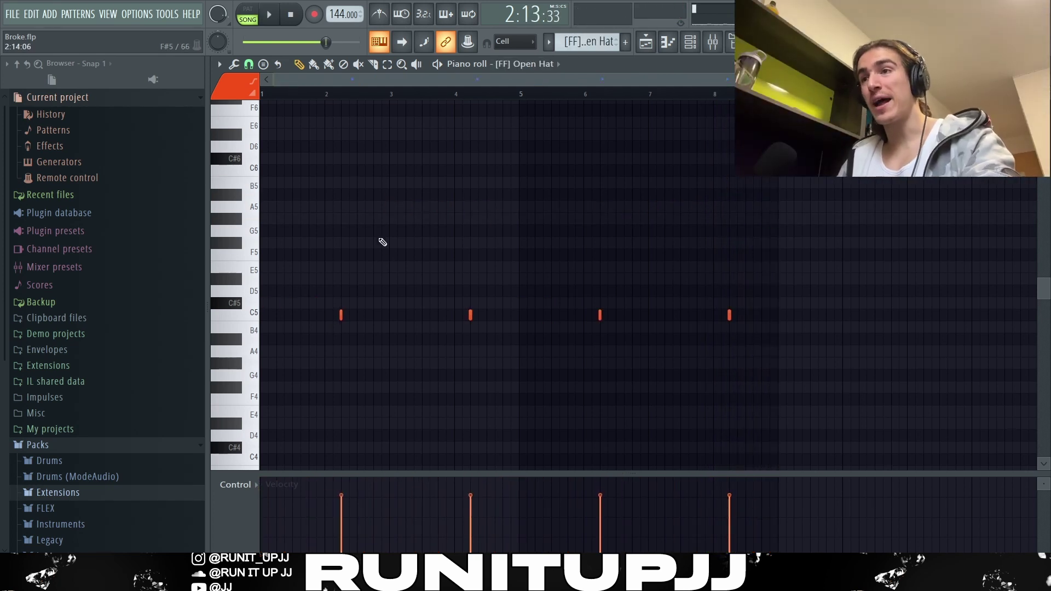
Highlight the first two bars of the [FF] Open Hat pattern and try duplicating them into bars 3 and 4.
drag(393, 98, 261, 98)
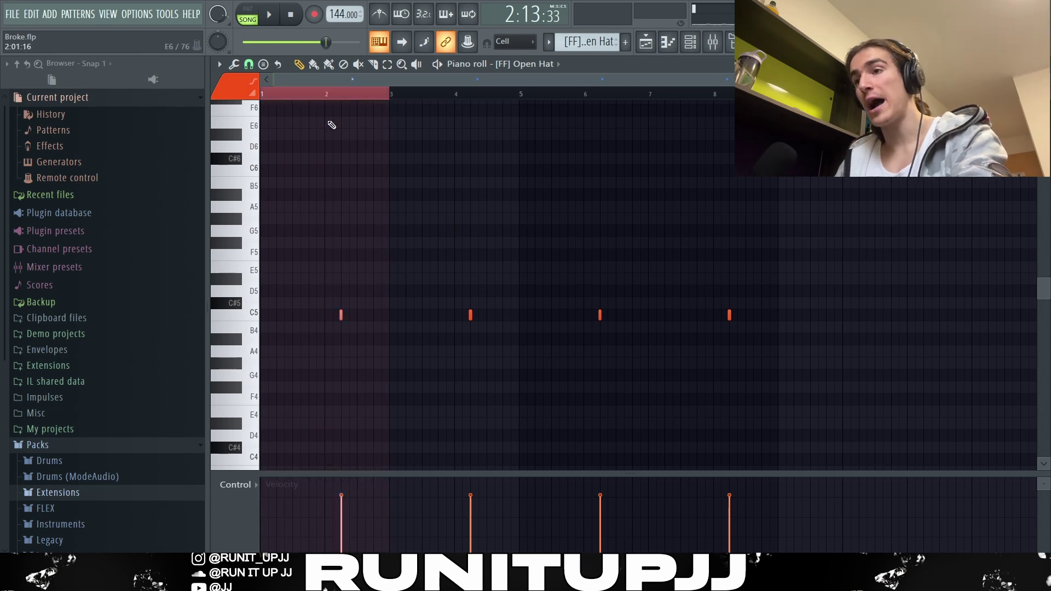
click(389, 99)
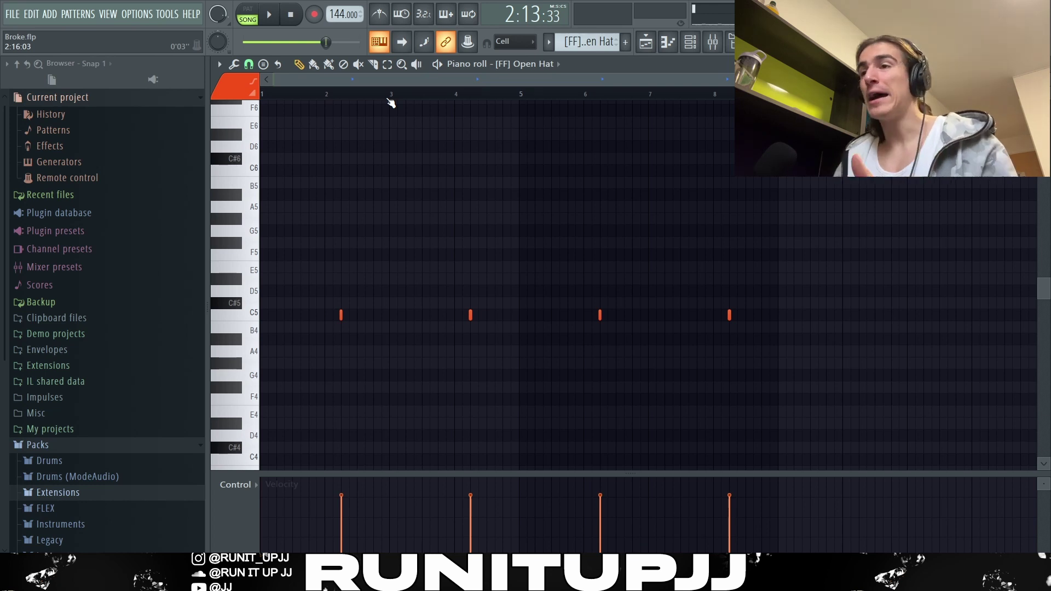
drag(393, 98, 262, 97)
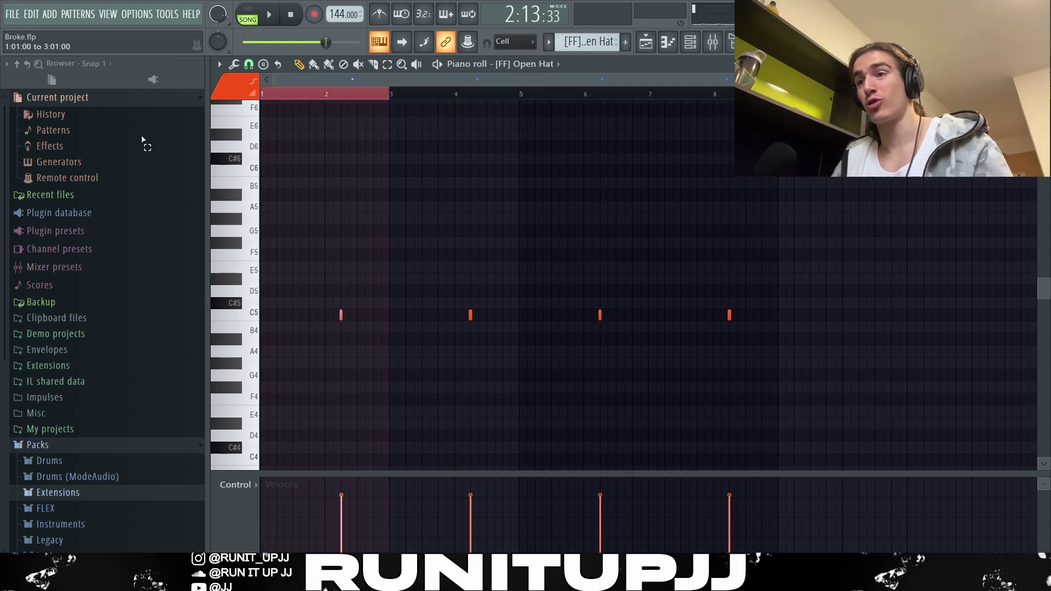
key(ctrl+b)
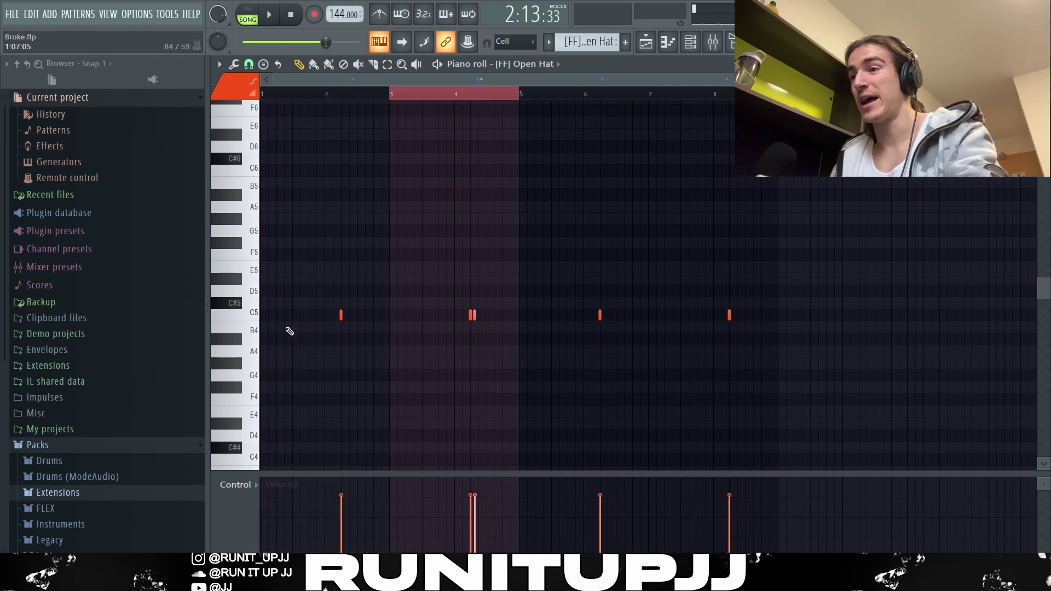
key(ctrl+d)
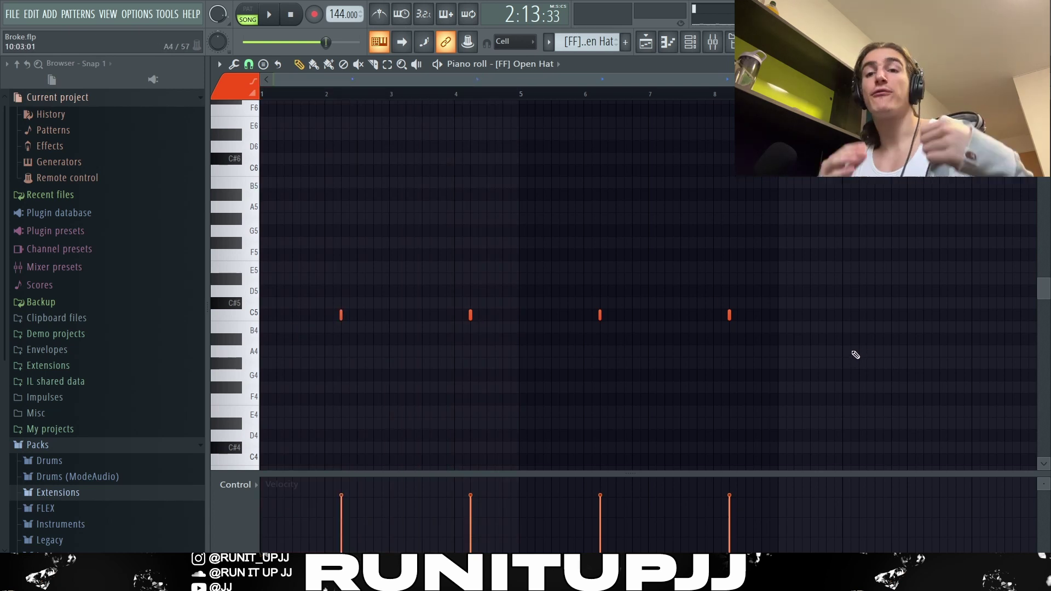